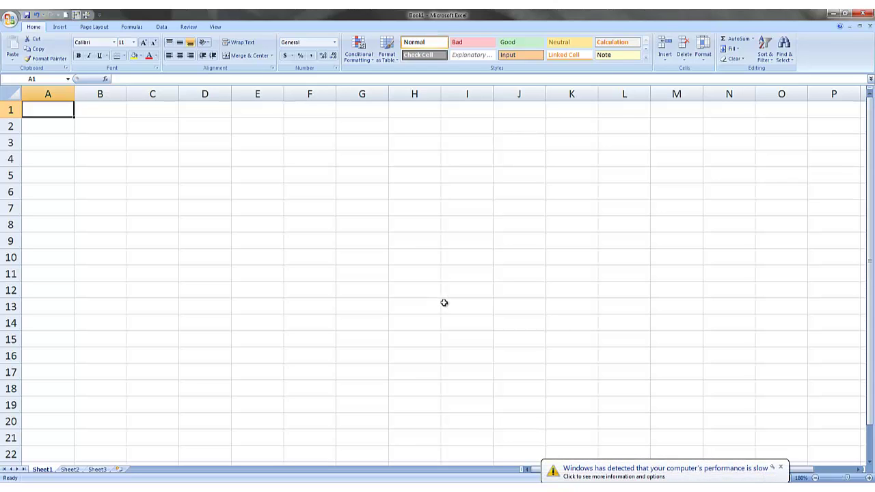
- Dismiss the slow-performance and colour-scheme notifications and return to cell A1 of Book1
click(781, 469)
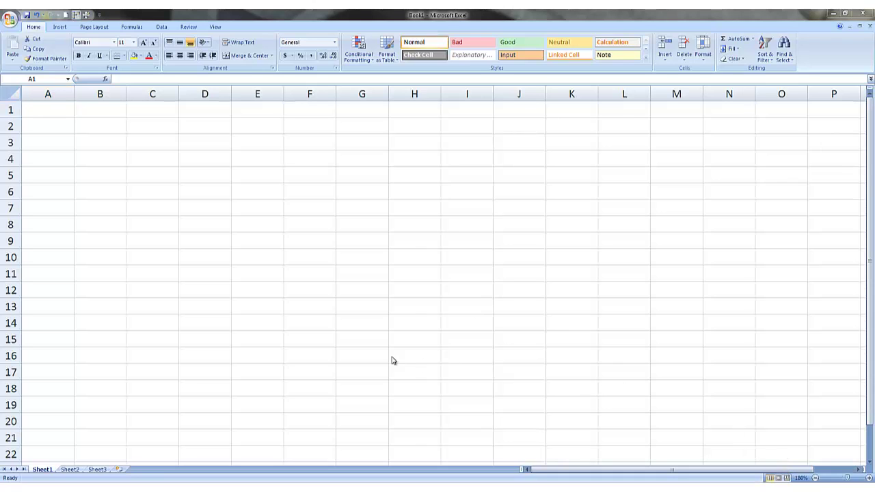
click(59, 104)
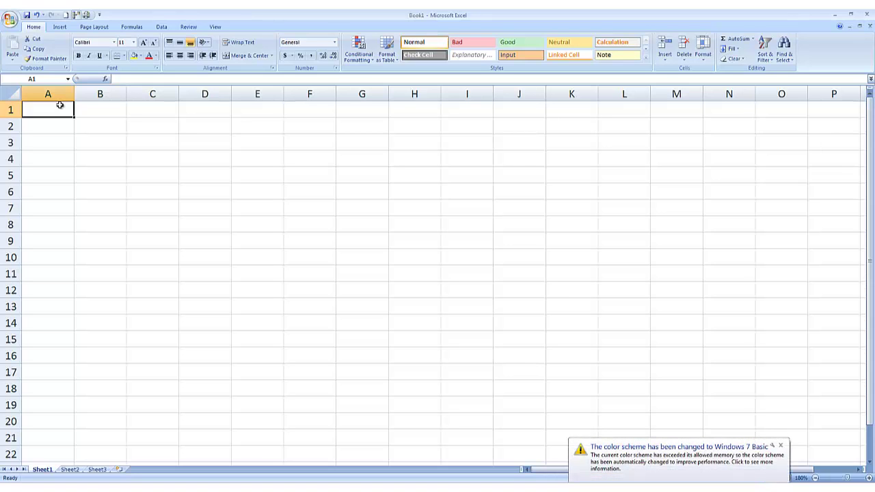
click(780, 445)
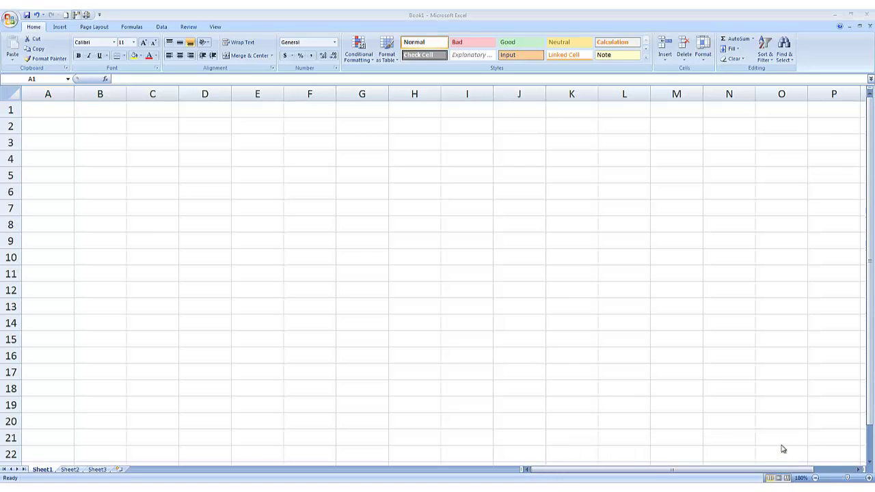
click(58, 115)
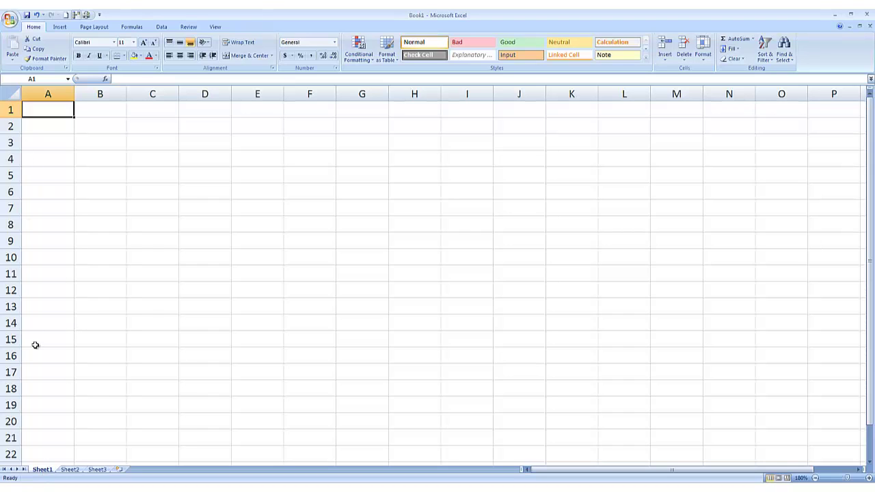
- Rename Sheet1, Sheet2 and Sheet3 to Output, Analysis and Data
double_click(42, 470)
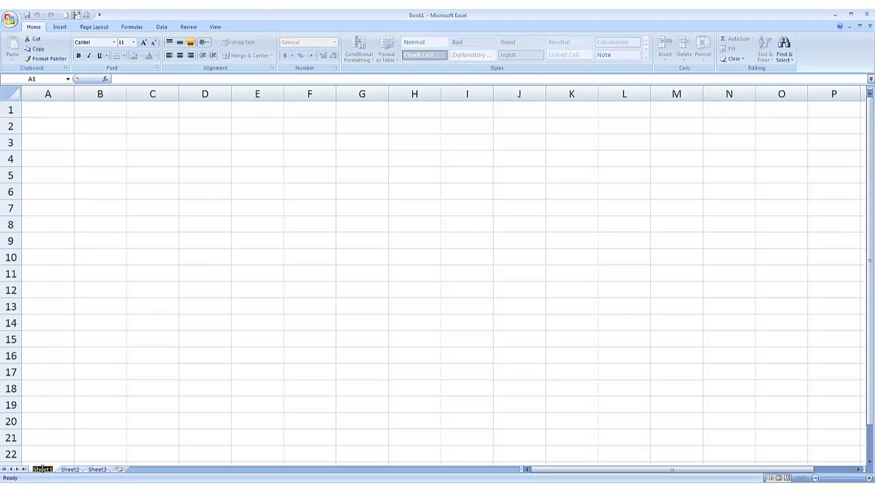
text(Output)
key(Return)
click(69, 470)
double_click(69, 471)
text(Analysis)
key(Return)
click(95, 470)
double_click(95, 470)
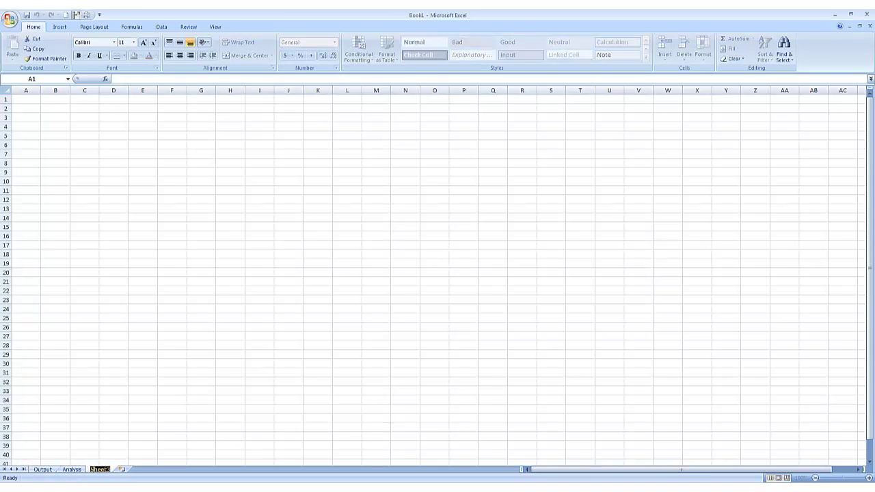
text(Data)
key(Return)
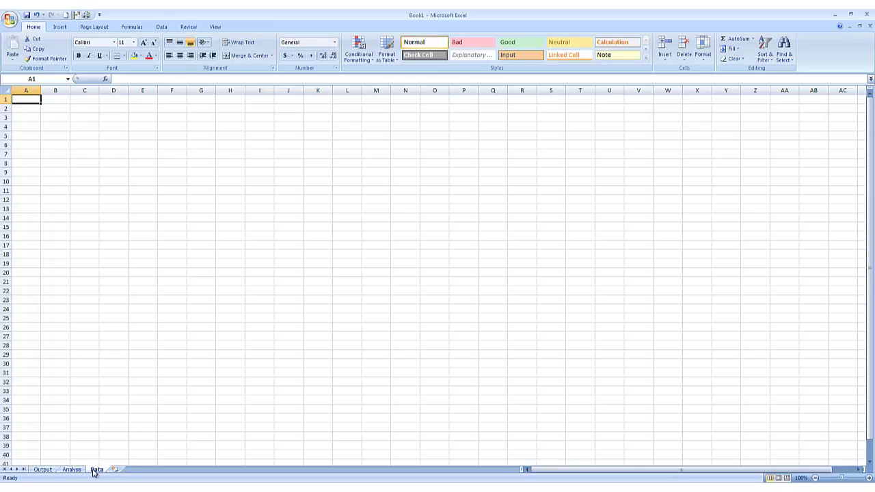
- Cycle through the sheets and zoom the Analysis sheet to about 180%, then show Data
key(ctrl+Page_Up)
key(ctrl+Page_Up)
key(ctrl+Page_Down)
key(ctrl+Page_Up)
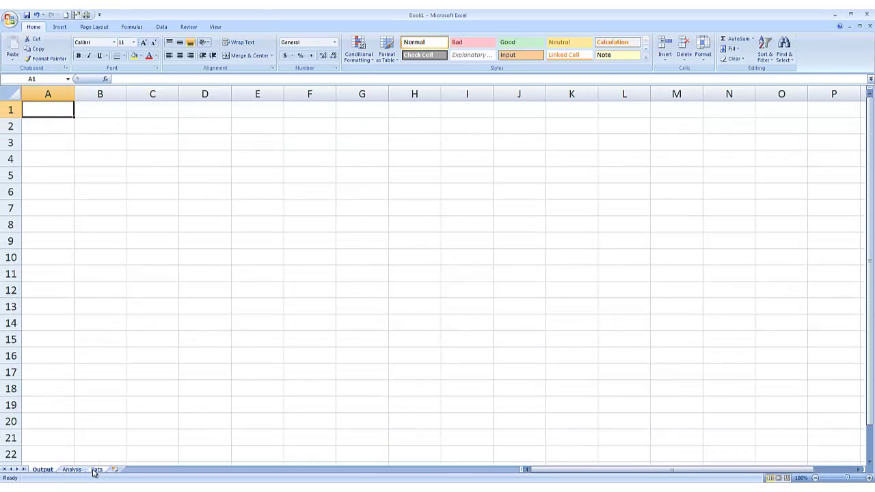
key(ctrl+Page_Down)
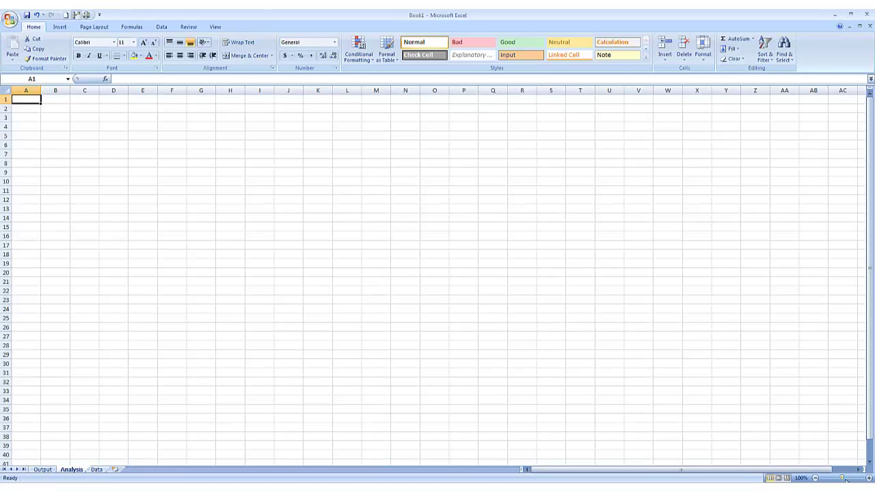
click(869, 477)
click(869, 478)
click(869, 477)
click(869, 477)
click(869, 477)
click(869, 478)
click(869, 478)
click(869, 478)
click(96, 469)
click(869, 478)
click(869, 478)
click(869, 478)
click(870, 478)
click(870, 478)
click(869, 478)
click(869, 478)
click(869, 478)
- On the Data sheet, enter the numbers 1 to 5 in A1:A5
key(ctrl+Page_Up)
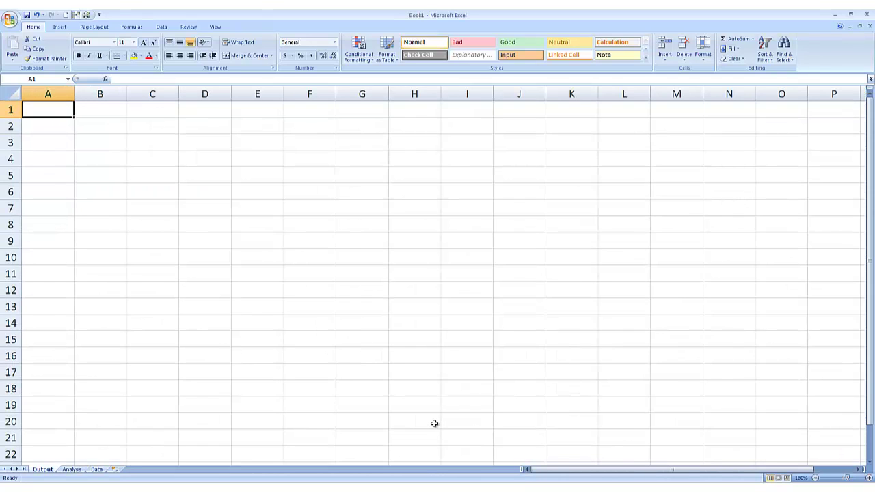
key(ctrl+Page_Up)
key(ctrl+Page_Down)
key(ctrl+Page_Down)
text(1)
key(Return)
text(2)
key(Return)
text(3)
key(Return)
text(4 5)
key(Return)
- Select A1:A5 and drag the fill handle to extend the series to 100
key(Up)
key(Up)
key(Up)
key(Up)
key(Up)
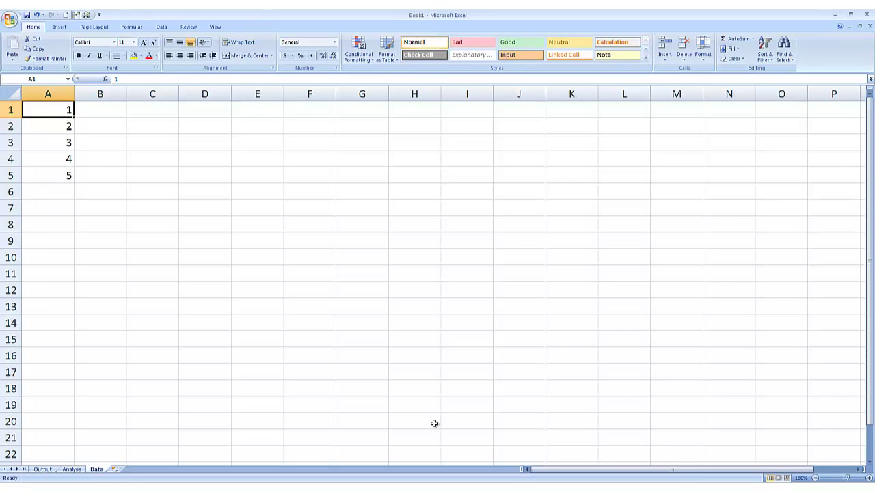
key(shift+Down)
key(shift+Down)
key(shift+Down)
key(shift+Down)
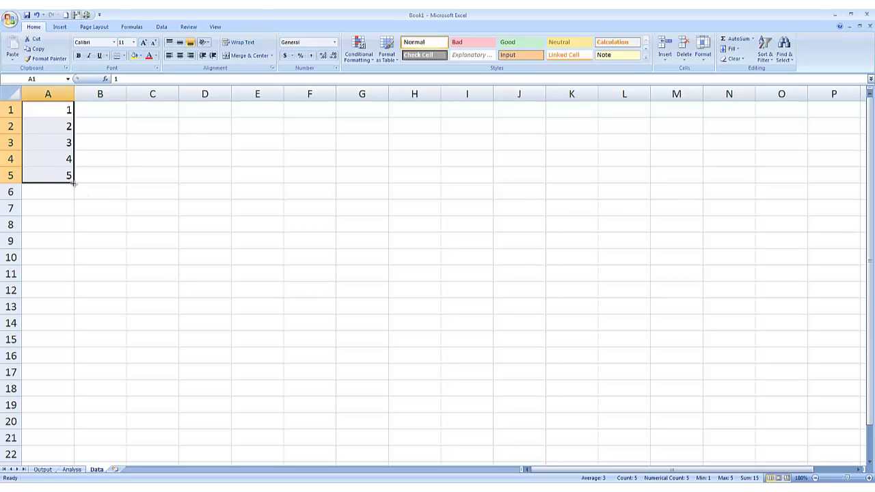
drag(73, 183, 60, 262)
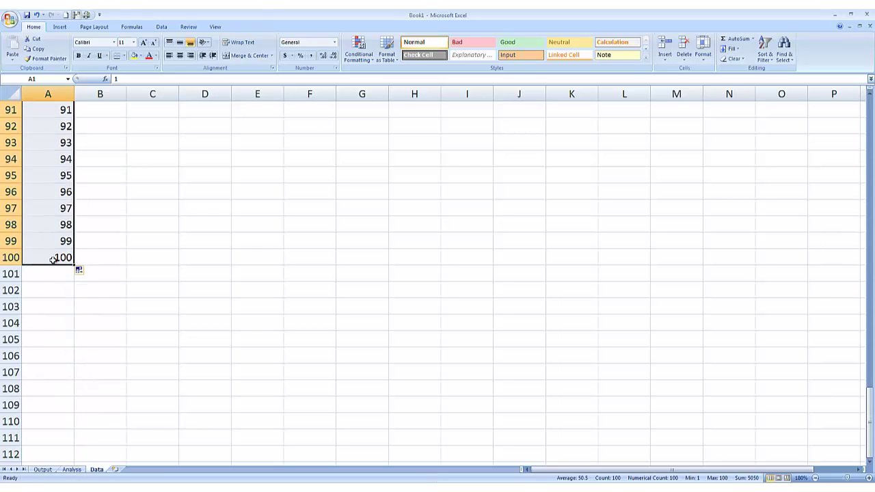
click(53, 259)
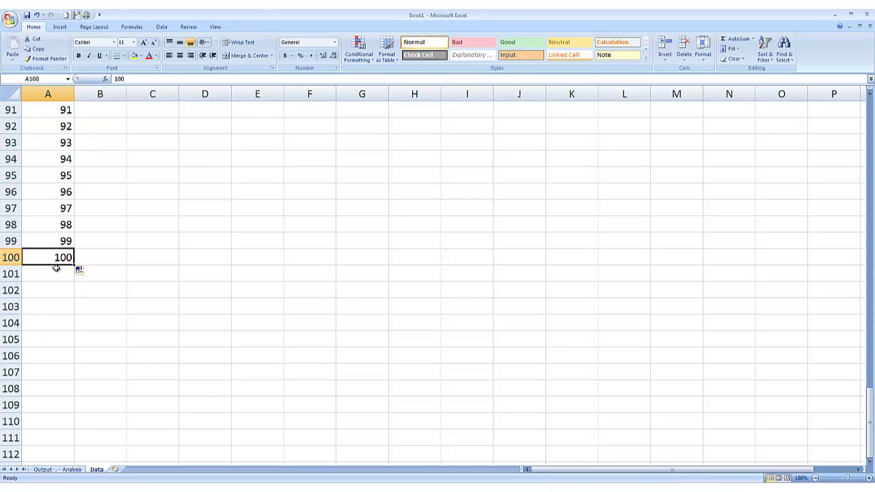
key(ctrl+Home)
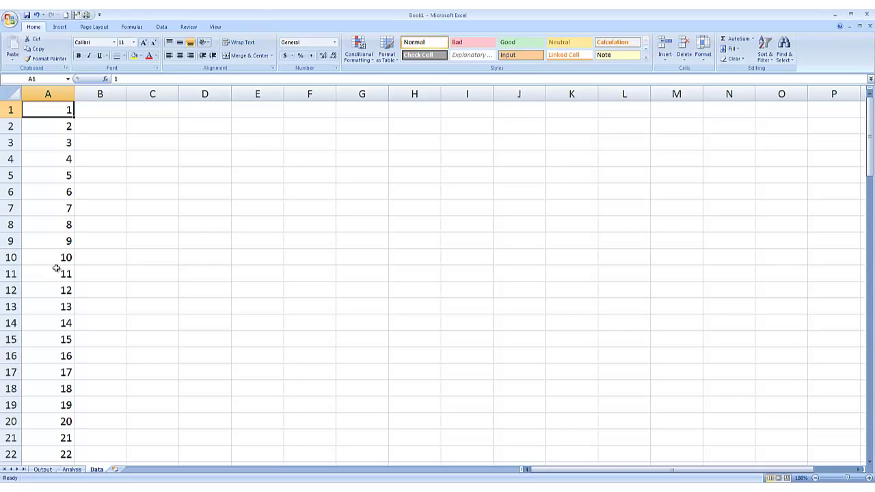
key(ctrl+Down)
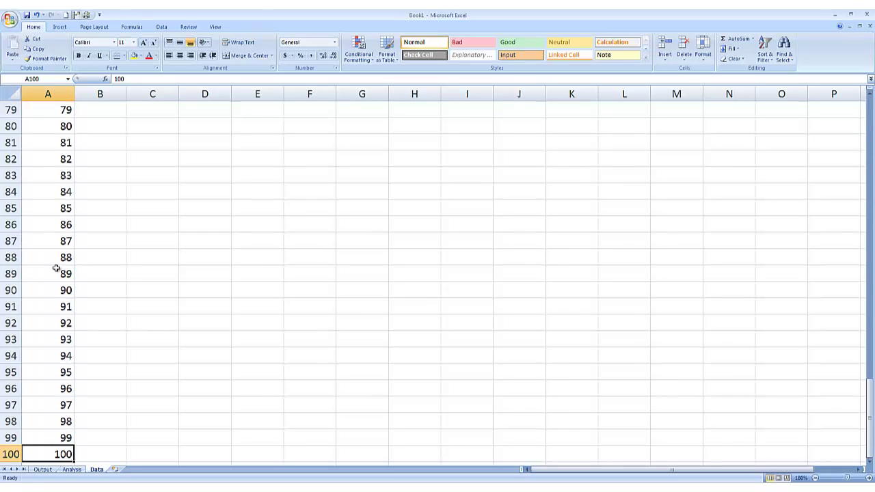
key(ctrl+Home)
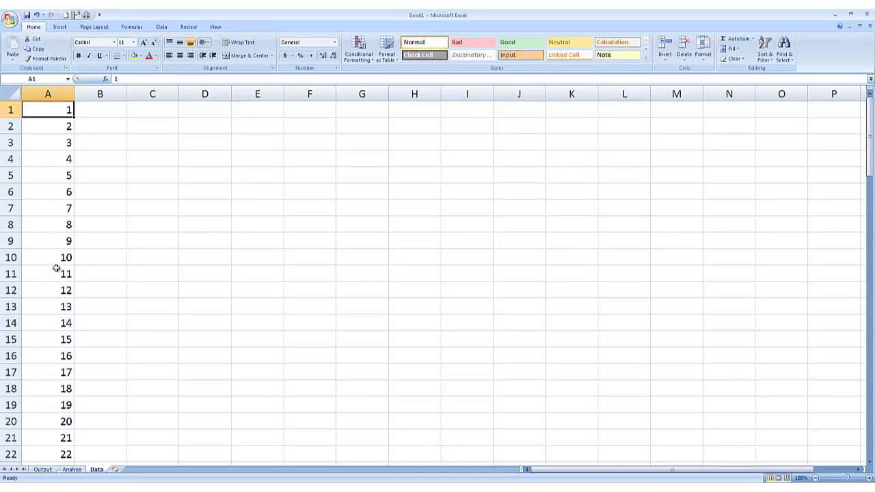
key(ctrl+Right)
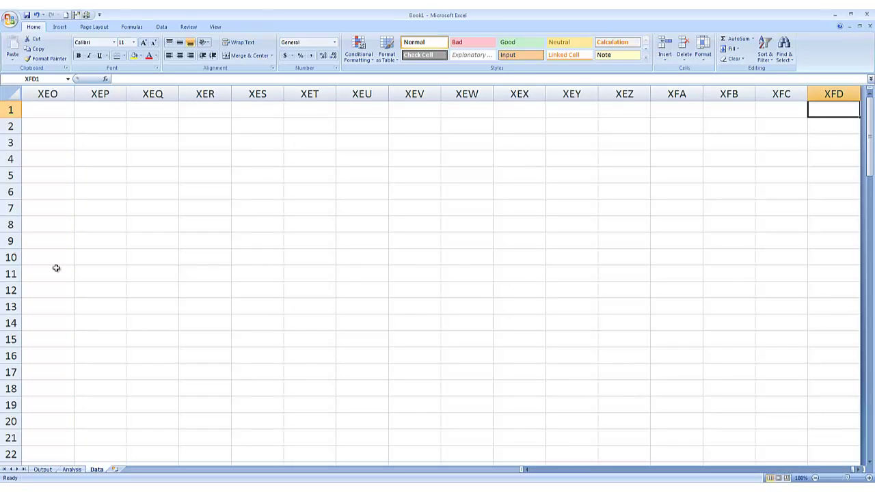
key(ctrl+Home)
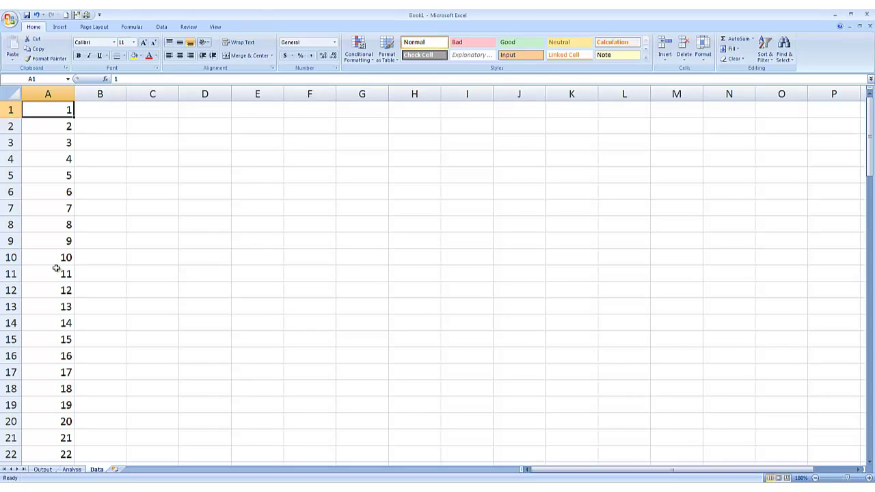
key(Right)
key(Right)
key(Right)
key(Right)
key(Right)
key(Right)
key(Right)
key(Right)
key(Right)
key(Right)
key(Right)
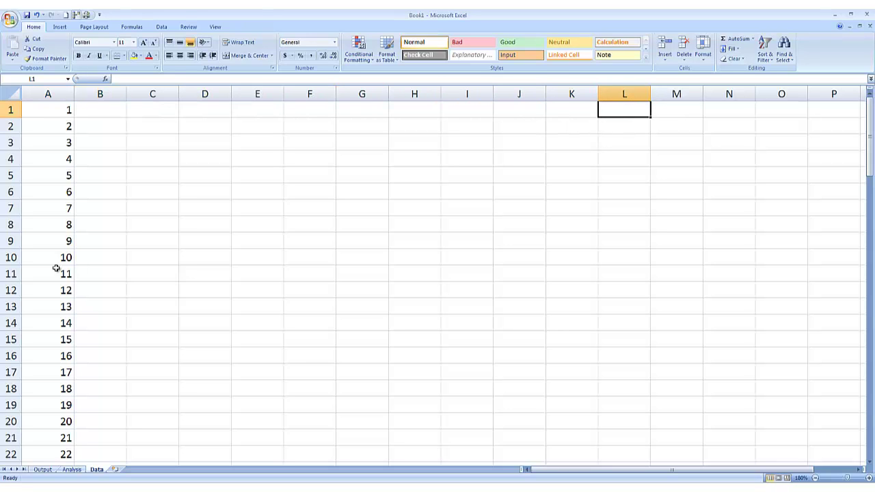
text(1)
key(Left)
key(ctrl+Left)
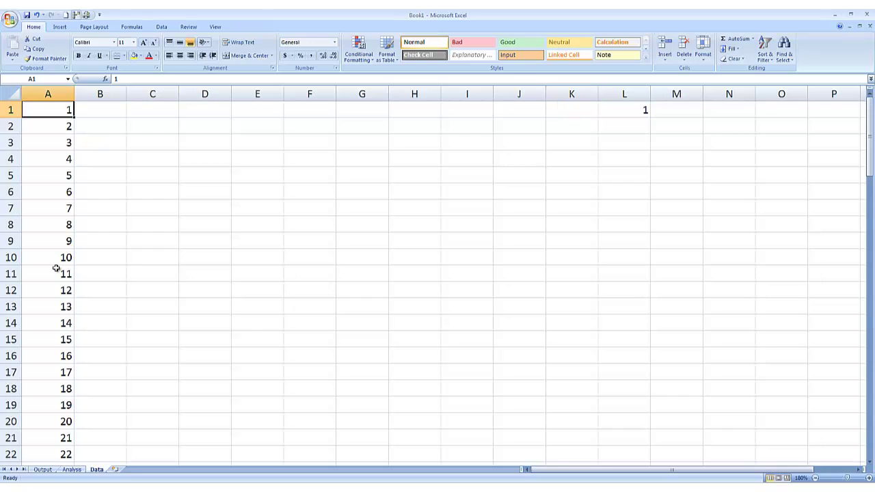
key(ctrl+Right)
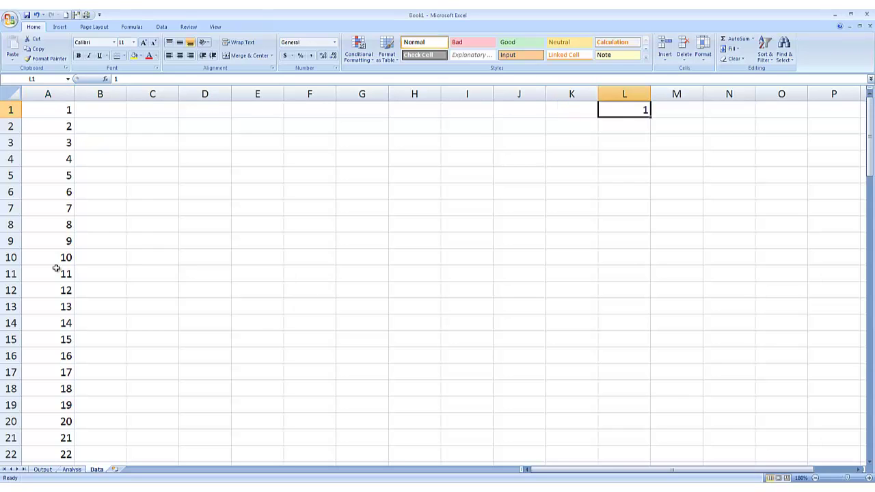
key(Down)
key(Left)
key(ctrl+Left)
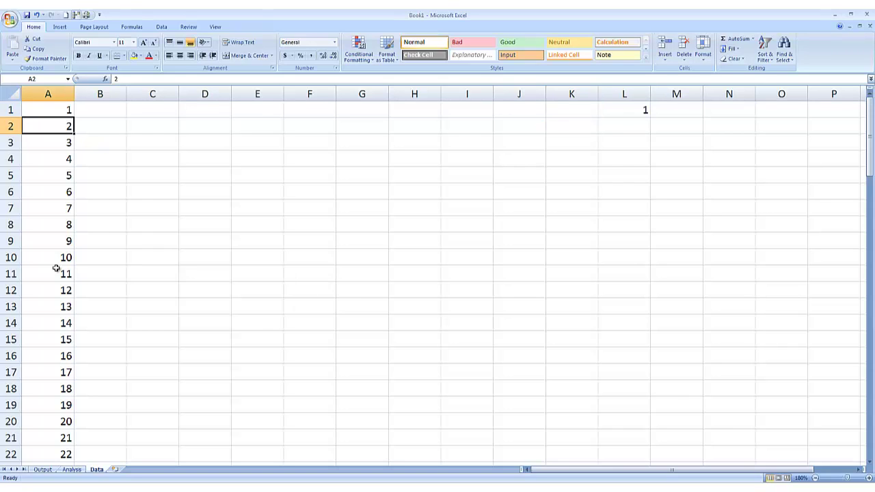
key(ctrl+Right)
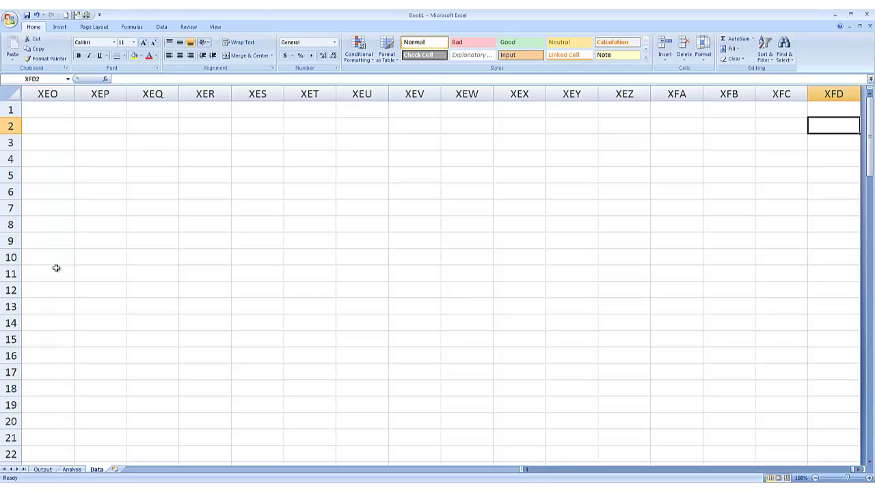
key(ctrl+Left)
key(Up)
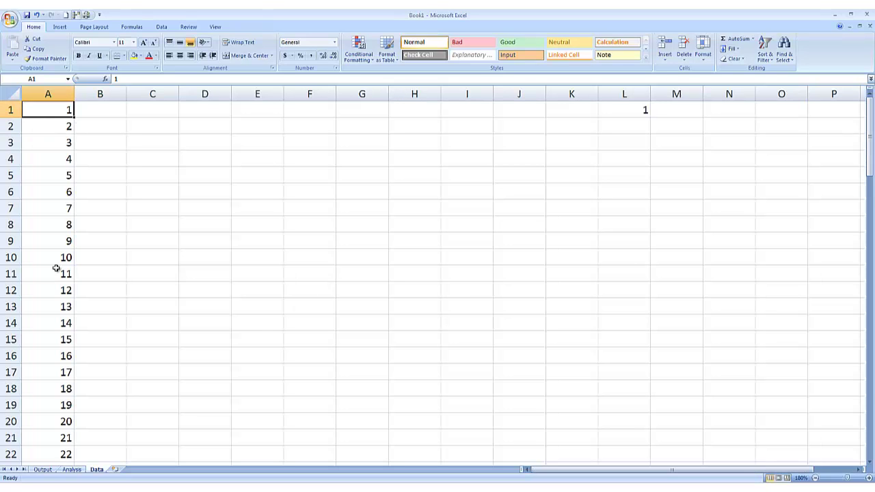
key(ctrl+Right)
key(Delete)
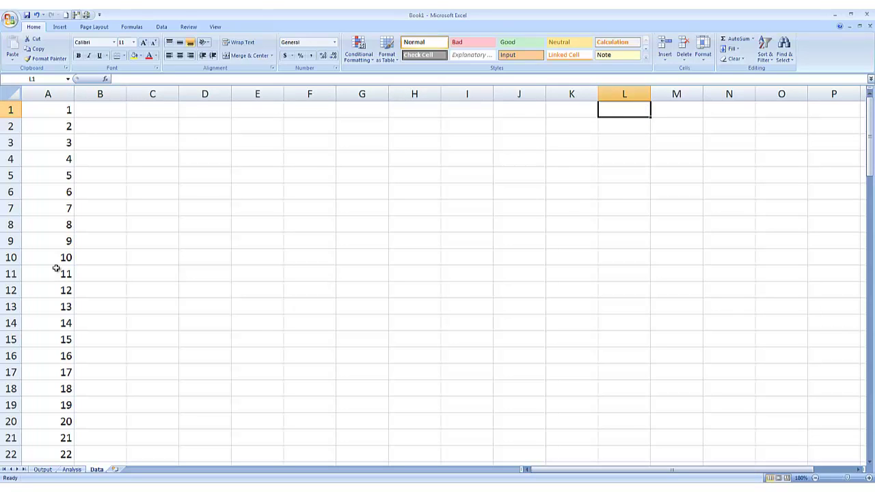
key(ctrl+Left)
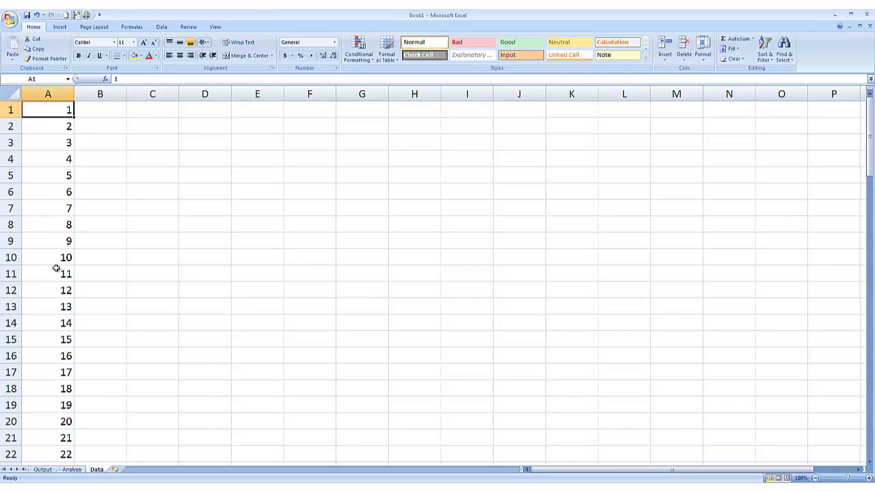
key(Right)
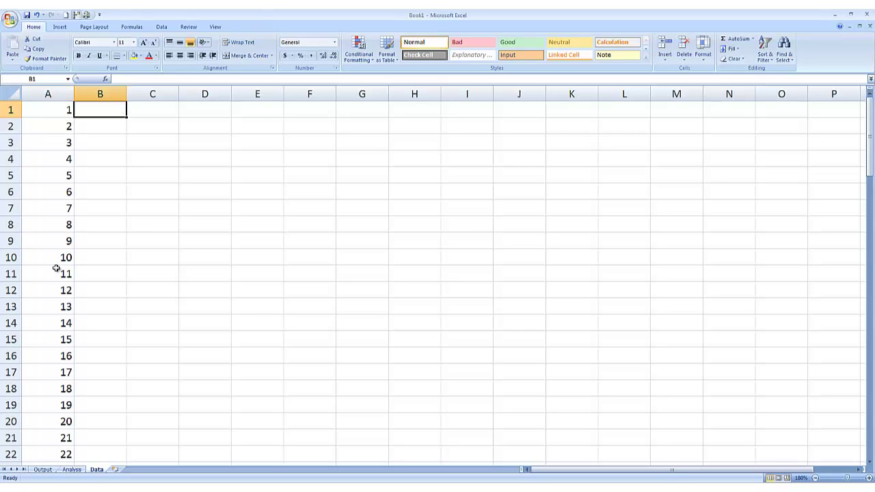
- Enter Red, Blue, Green, Yellow and Purple in B1:B5
text(Red)
key(Return)
text(Blue)
key(Return)
text(Green)
key(Return)
text(Y)
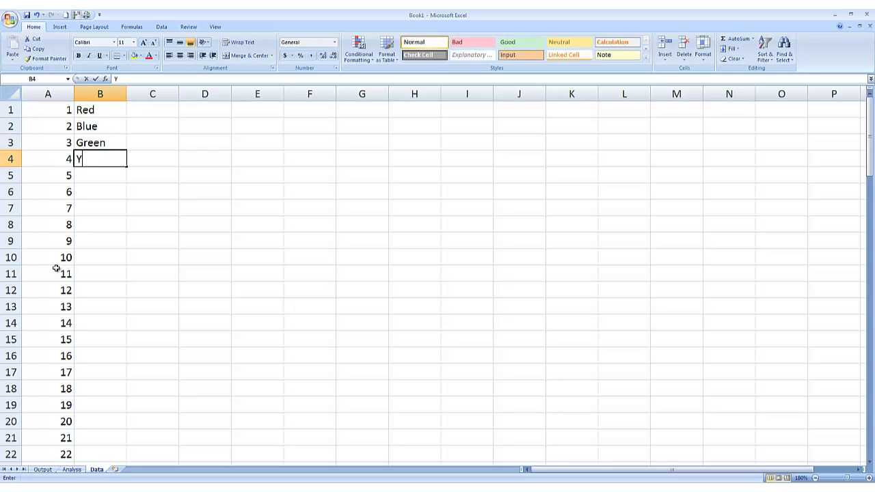
text(ellow)
key(Return)
text(Purple)
key(Return)
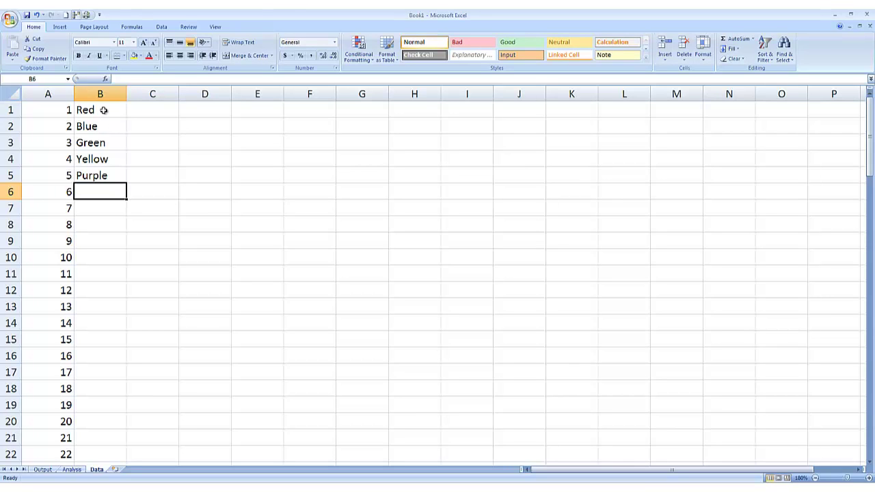
- Select and copy the five colours in B1:B5
key(Up)
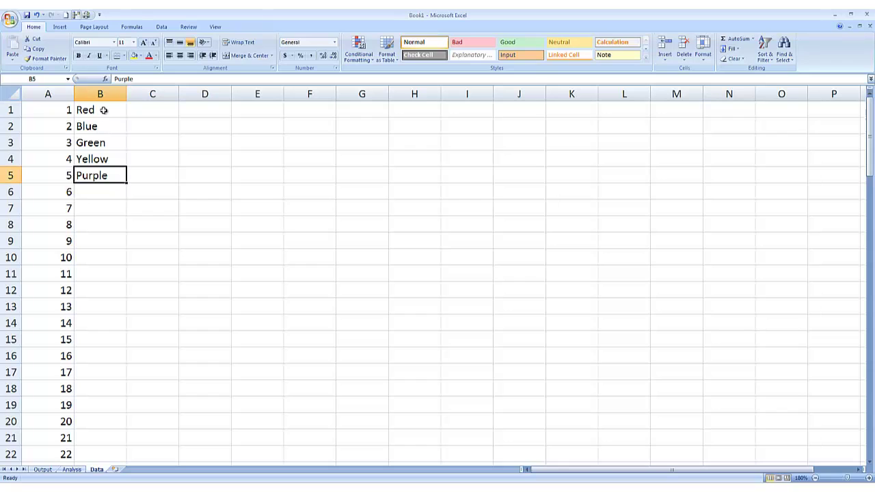
click(103, 110)
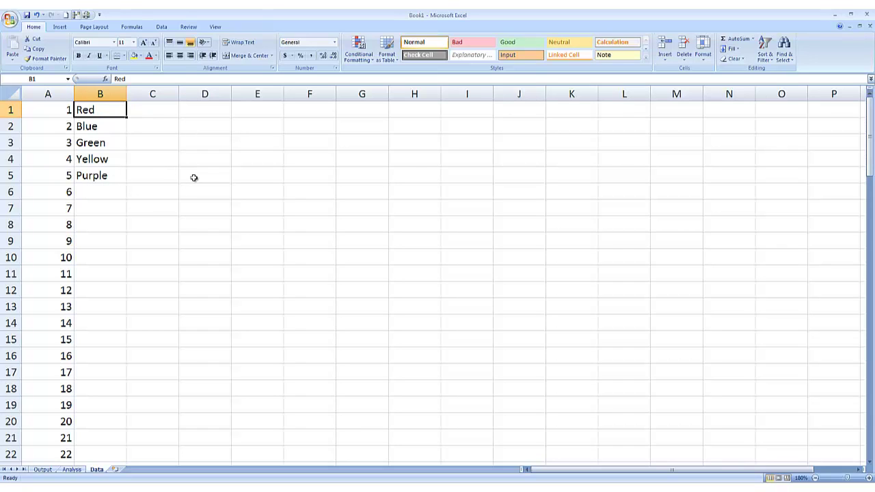
key(ctrl+shift+Down)
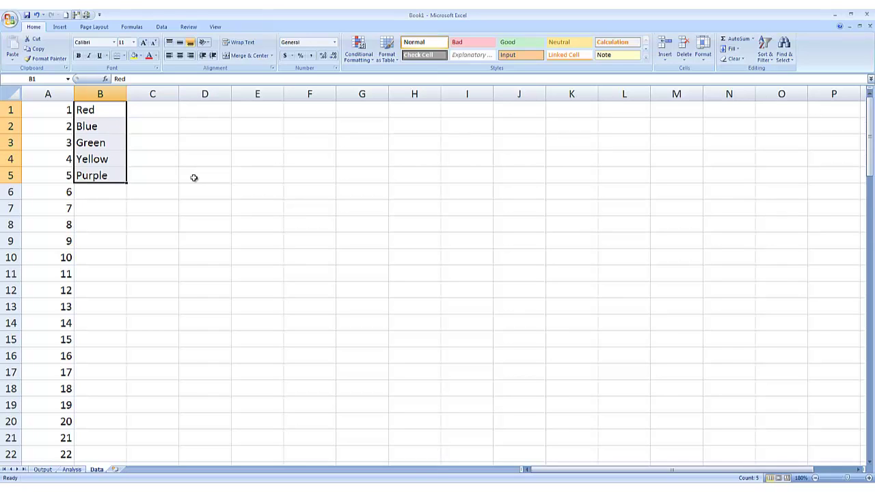
key(ctrl+c)
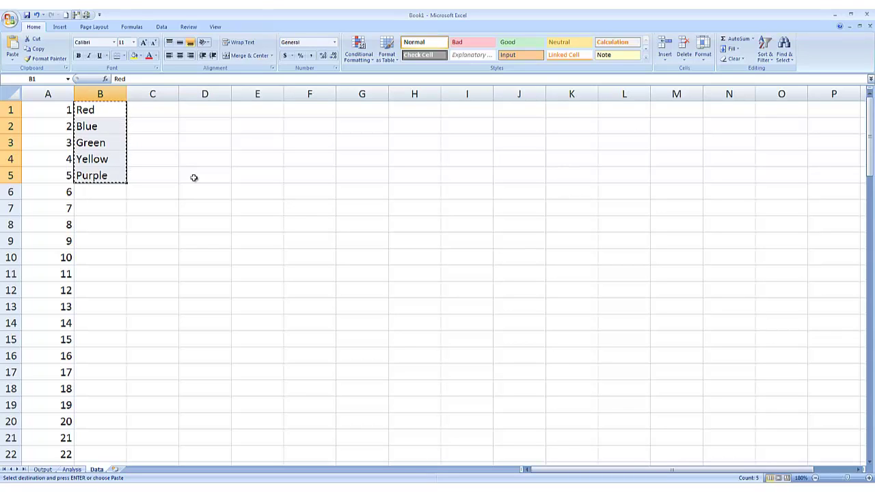
- Select B6:B100 and paste the colour block repeatedly down the column
key(Left)
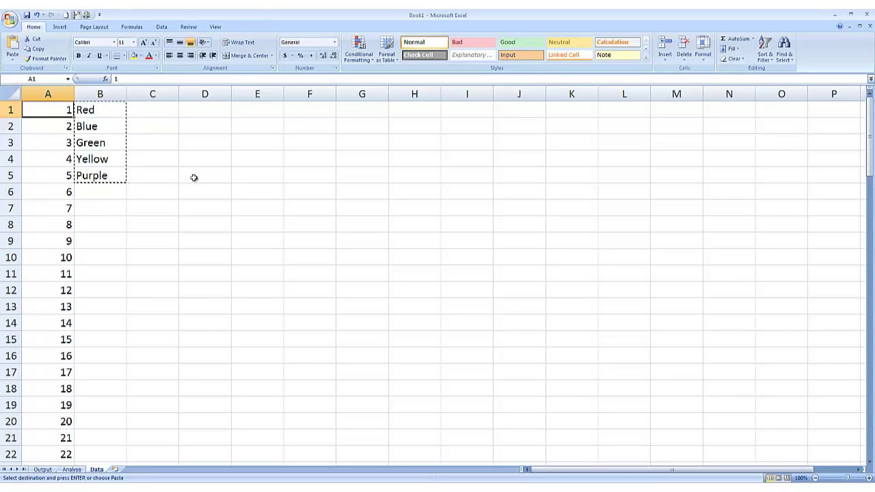
key(ctrl+Down)
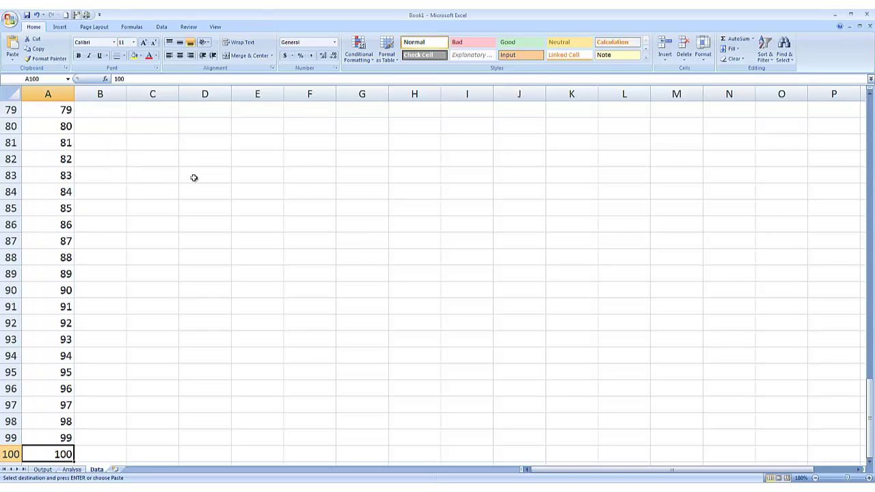
key(Right)
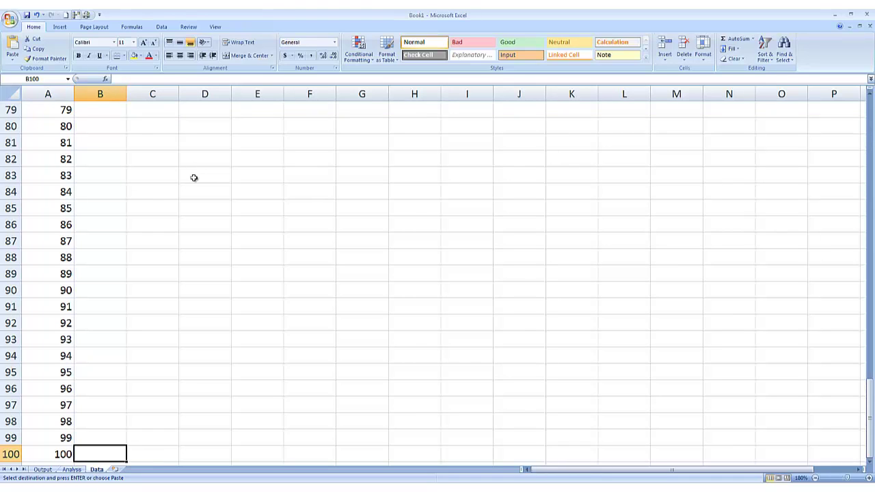
key(ctrl+shift+Up)
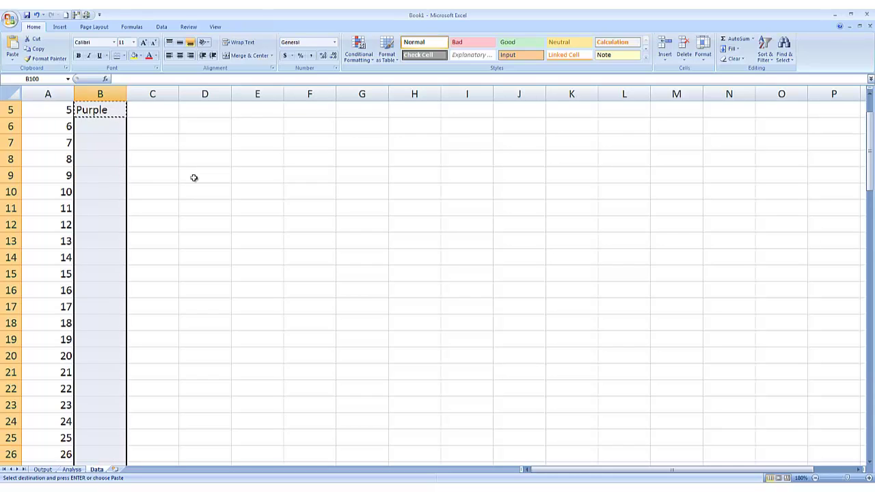
key(shift+Up)
key(shift+Up)
key(shift+Up)
key(shift+Up)
key(shift+Down)
key(shift+Down)
key(shift+Down)
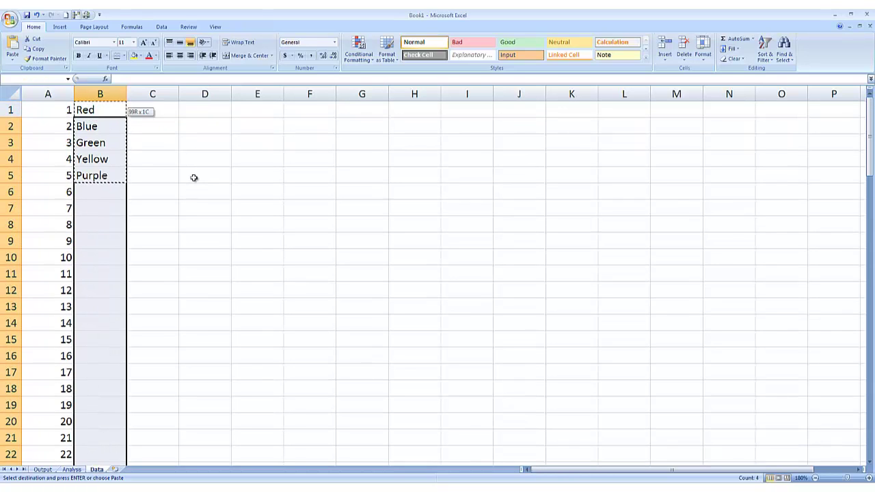
key(shift+Down)
key(shift+Down)
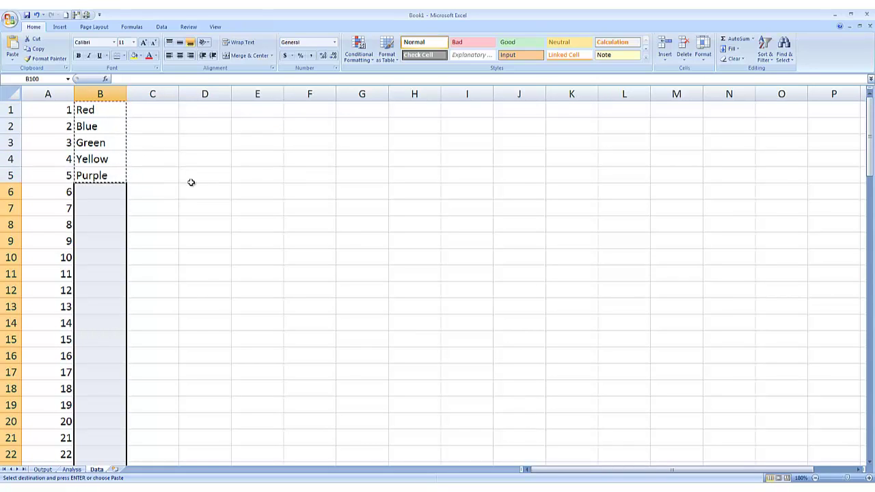
scroll(183, 190, down, 7)
scroll(183, 190, down, 20)
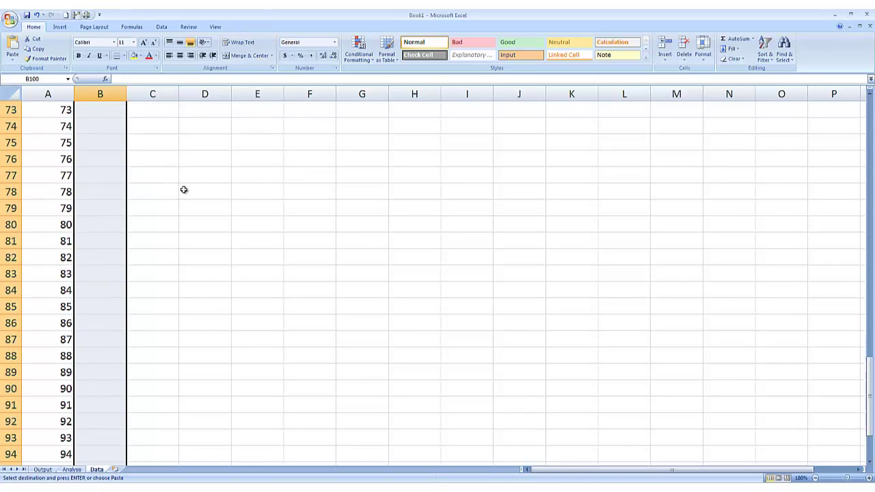
scroll(183, 189, up, 15)
scroll(183, 190, up, 15)
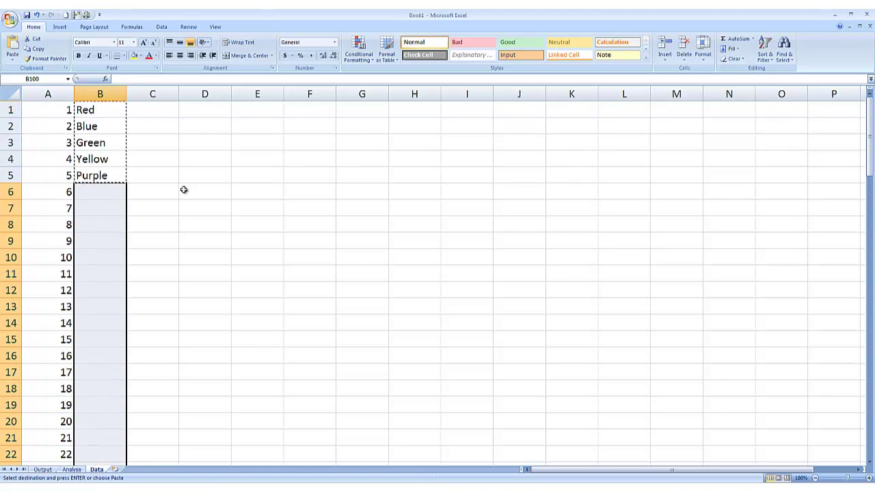
key(ctrl+v)
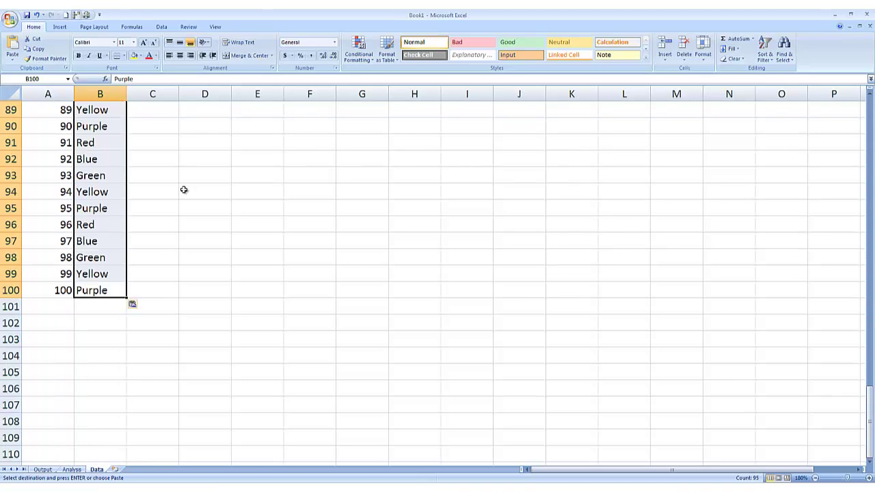
scroll(139, 225, up, 20)
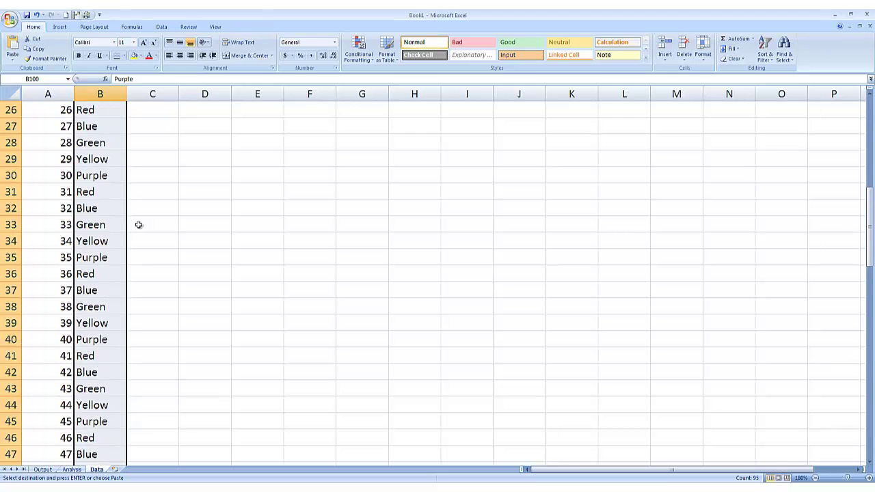
- Cancel the copy and enter 10 in cell C1
click(93, 124)
key(Escape)
click(123, 110)
click(130, 110)
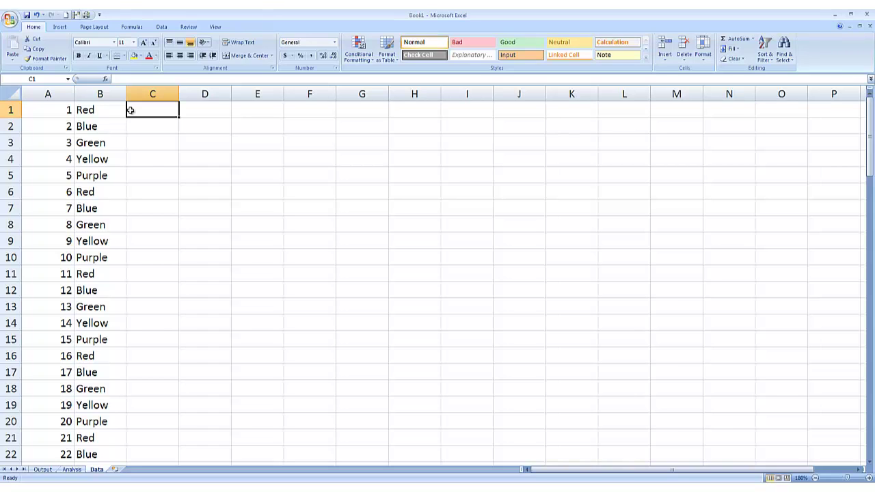
text(10)
key(Return)
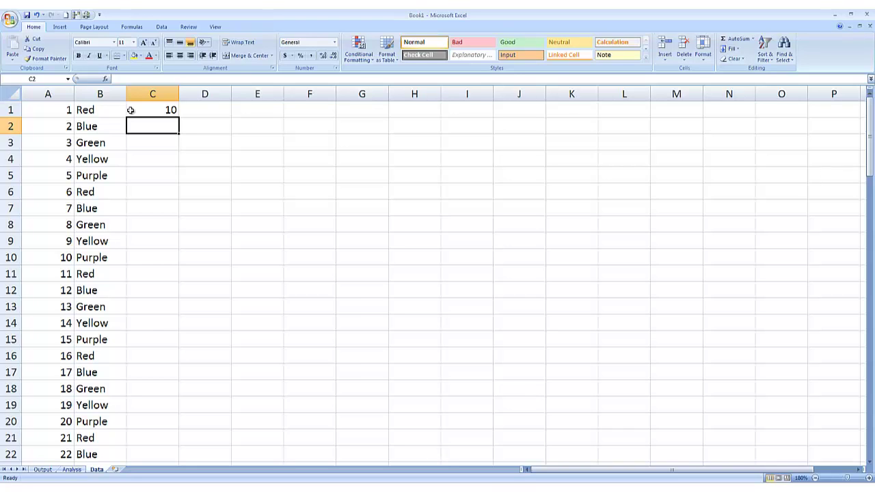
- Enter the formula =C1+2 in C2 so it shows 12
text(=)
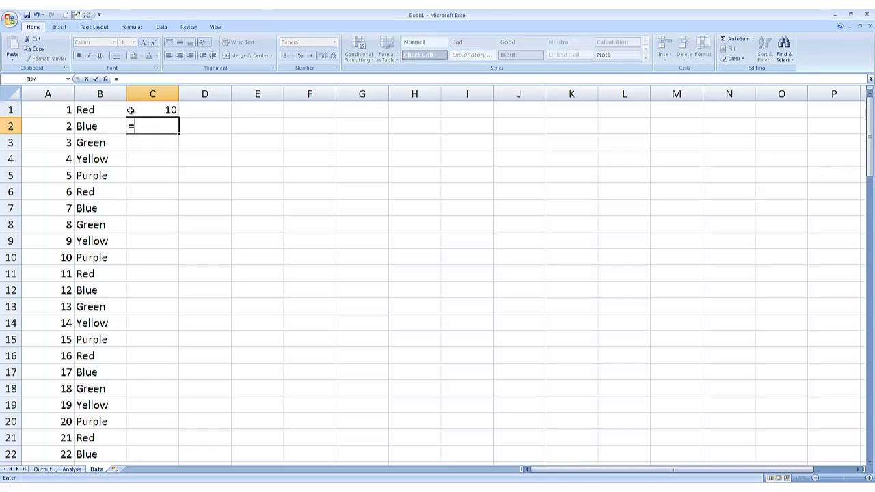
click(130, 110)
text(+2)
key(Return)
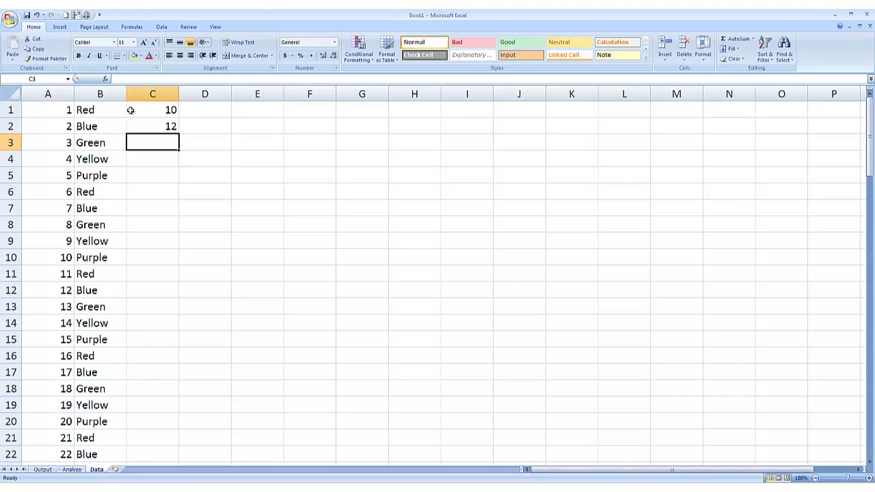
- Copy the C2 formula and select C2:C100 to receive it
key(Up)
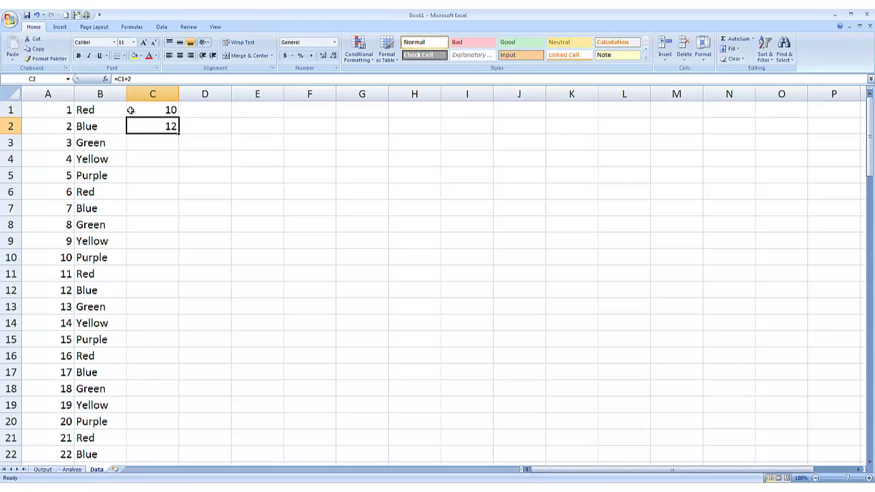
key(ctrl+c)
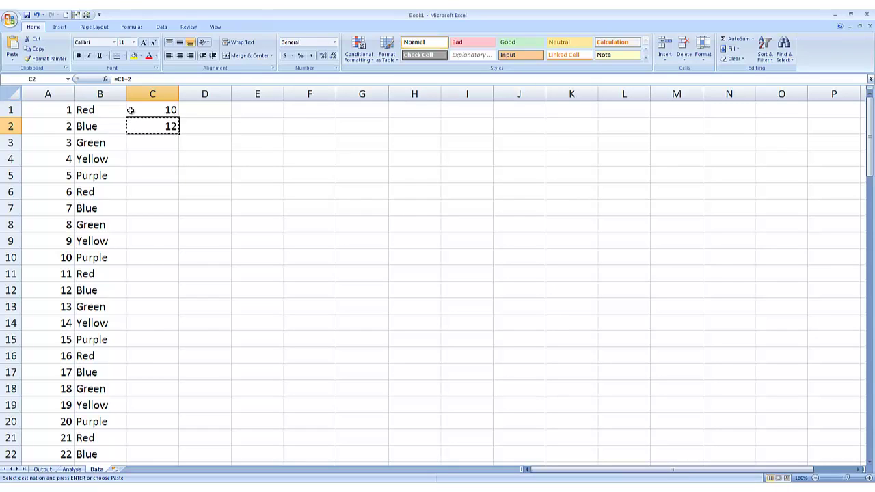
key(Left)
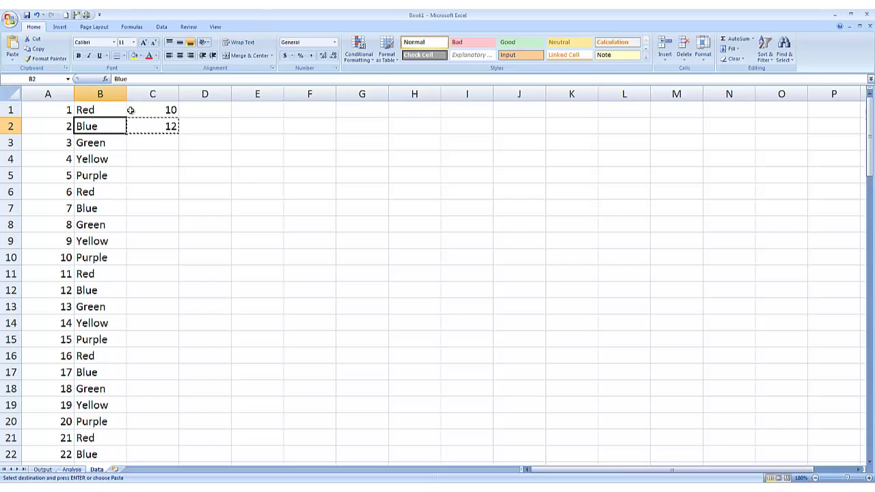
key(ctrl+Down)
key(Right)
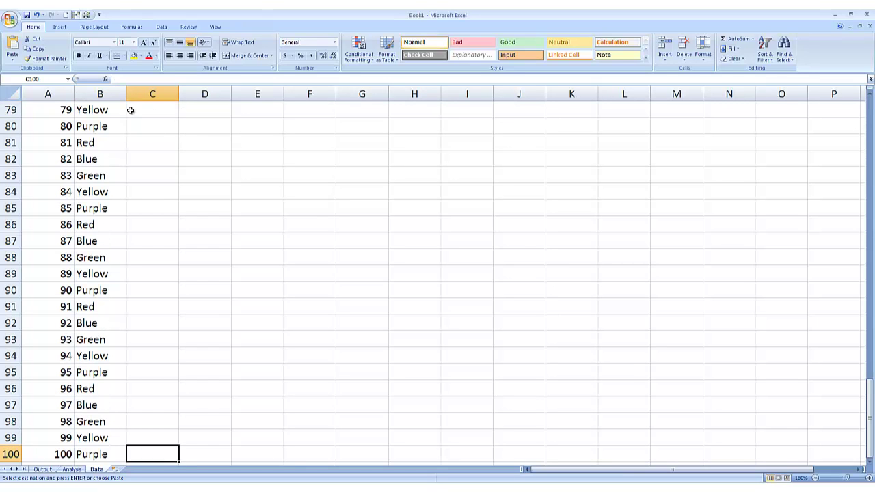
key(ctrl+shift+Up)
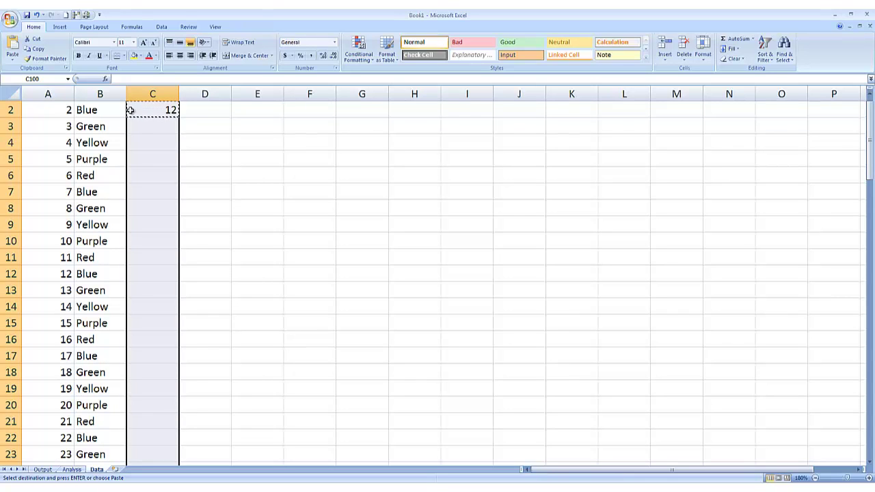
- Paste Special formulas only into C2:C100
key(ctrl+alt+v)
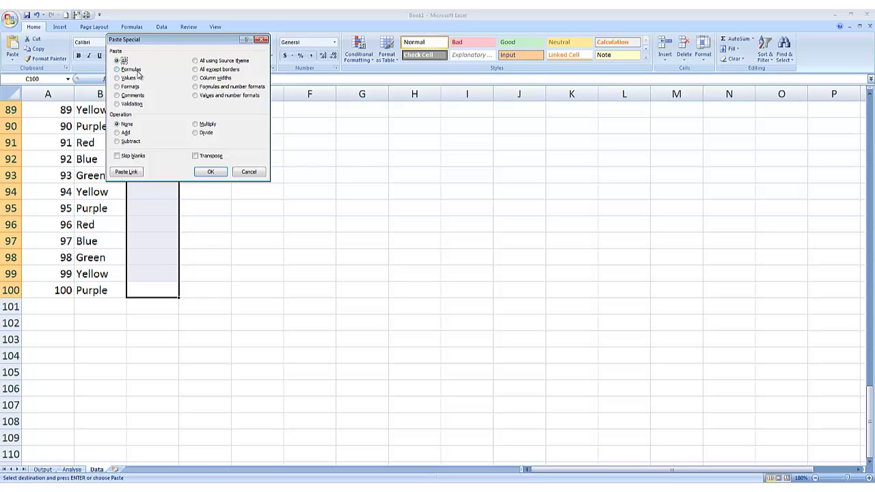
click(163, 73)
key(Return)
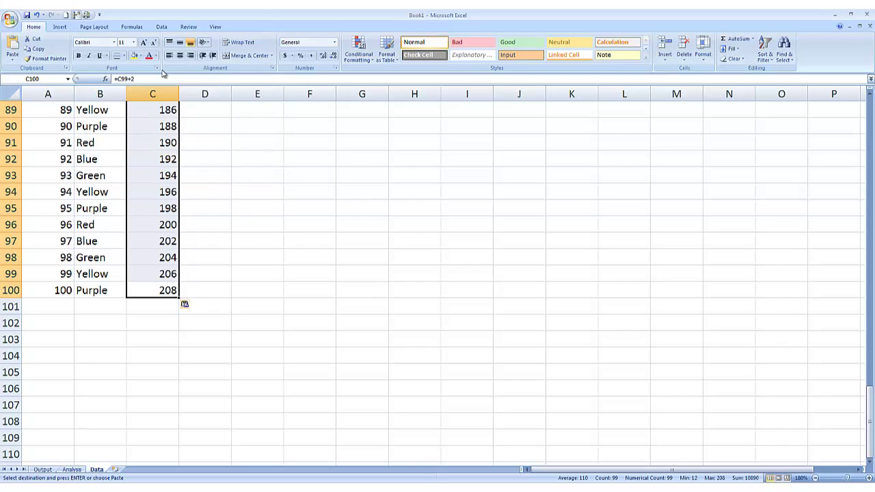
- Check the copied +2 formulas in cells C93 through C98
key(Up)
key(Up)
key(Up)
key(Up)
key(Up)
key(Up)
key(Up)
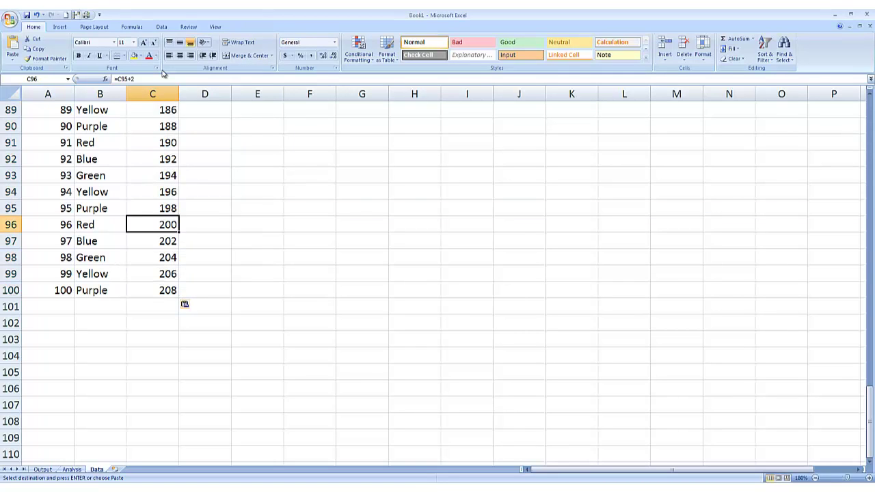
key(Up)
key(Up)
key(Up)
key(Down)
key(Down)
key(Down)
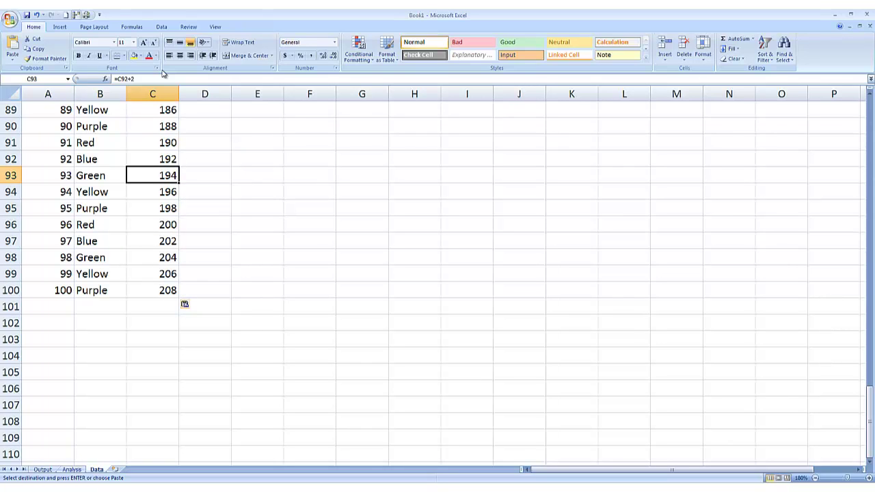
key(F2)
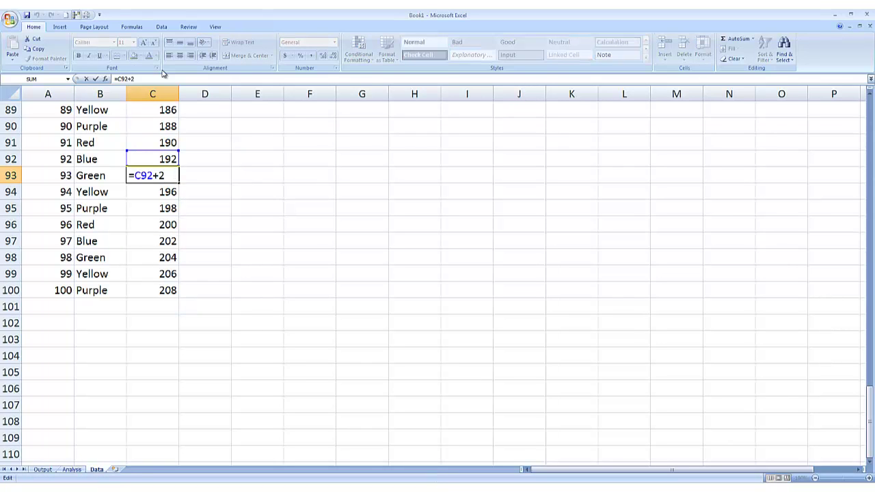
key(Escape)
key(Down)
key(F2)
key(Return)
key(Down)
key(Down)
key(F2)
key(Return)
key(Down)
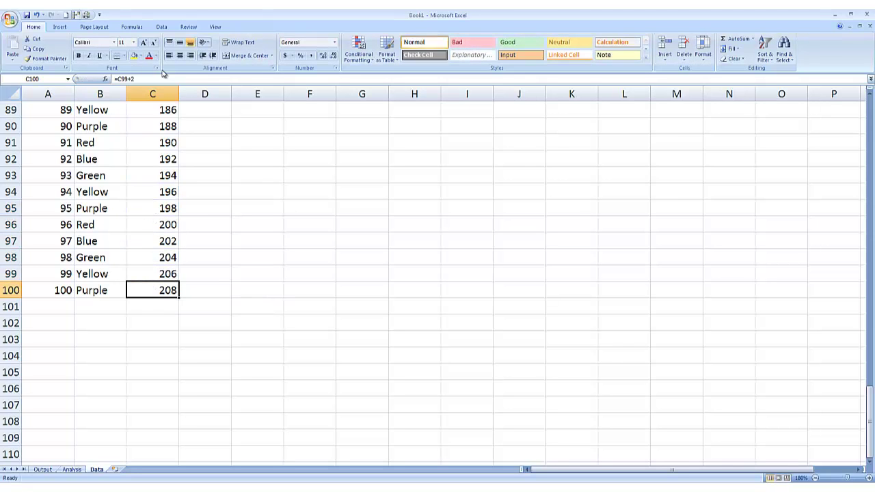
- Enter A in D1 and B in D2, then copy both labels
key(ctrl+Up)
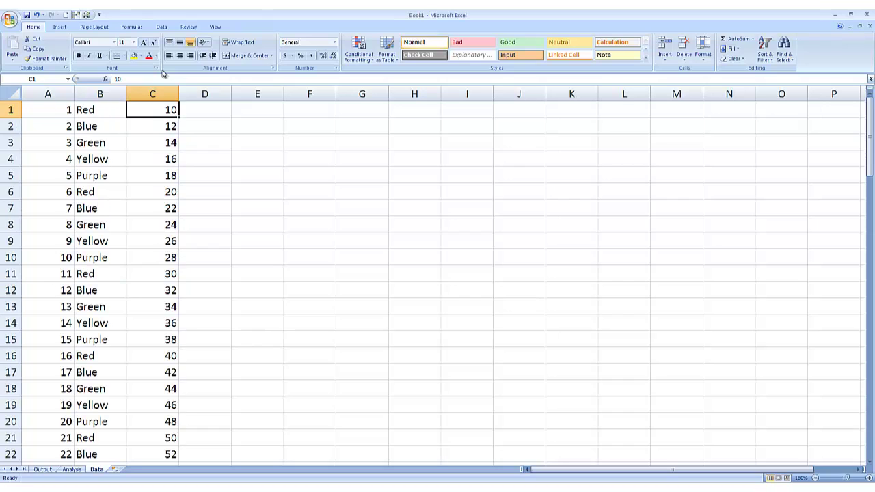
key(Right)
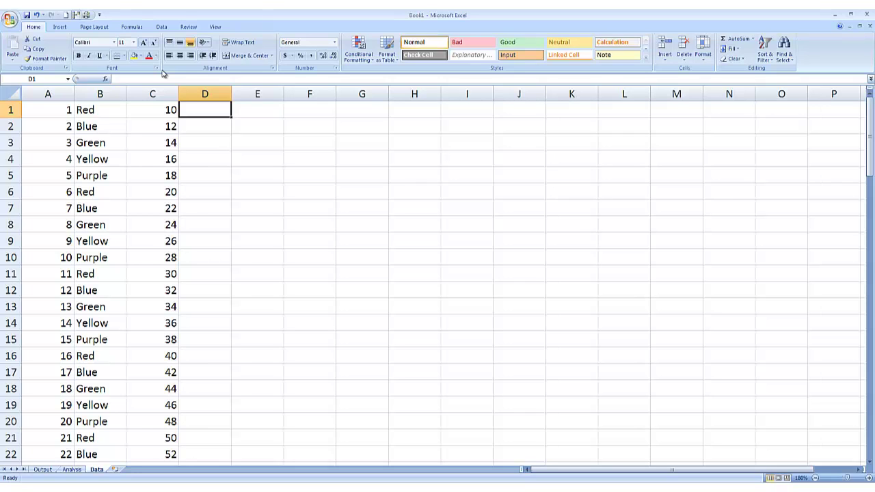
text(A)
key(Return)
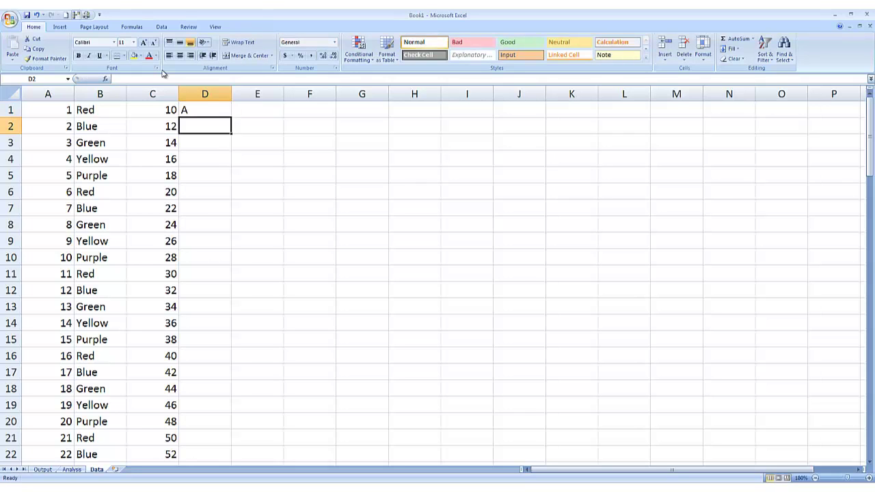
text(B)
key(Return)
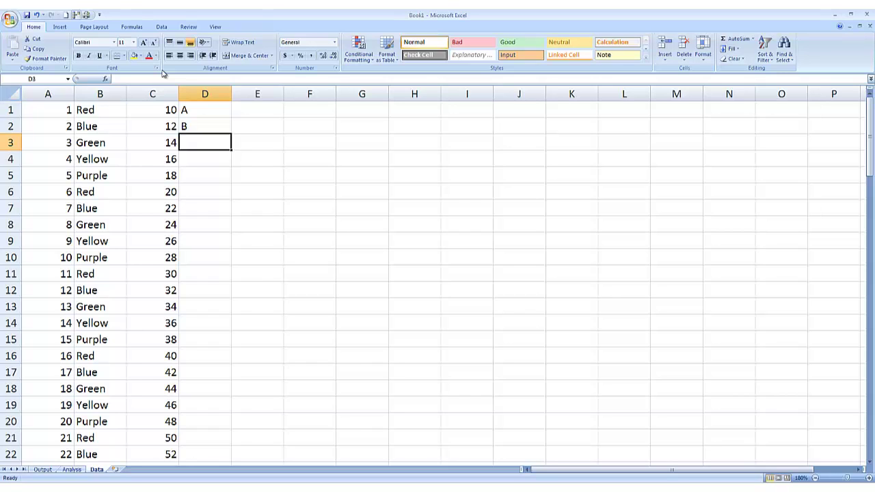
key(Up)
key(shift+Up)
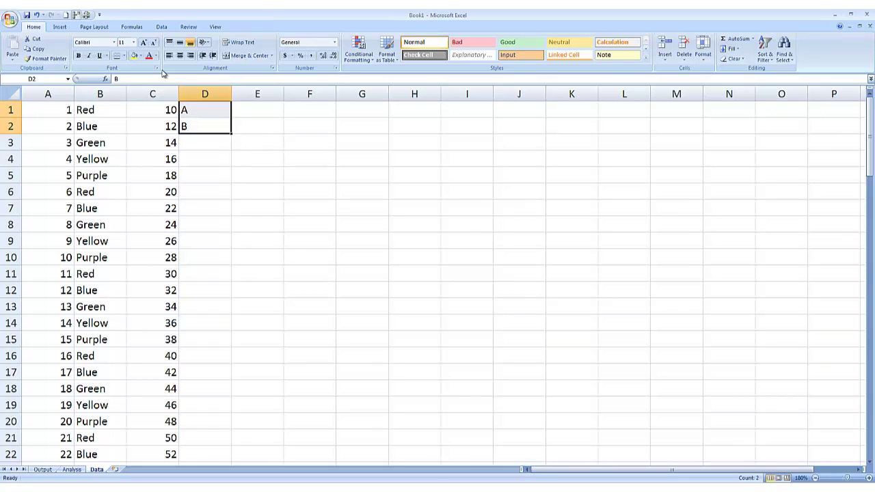
key(ctrl+c)
- Paste the A/B pair as values into D3:D100 and return to the top
key(Left)
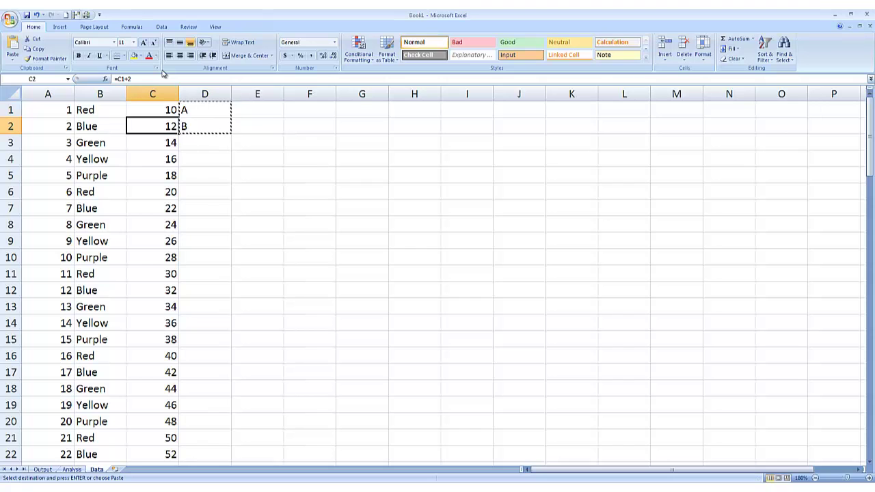
key(ctrl+Down)
key(Right)
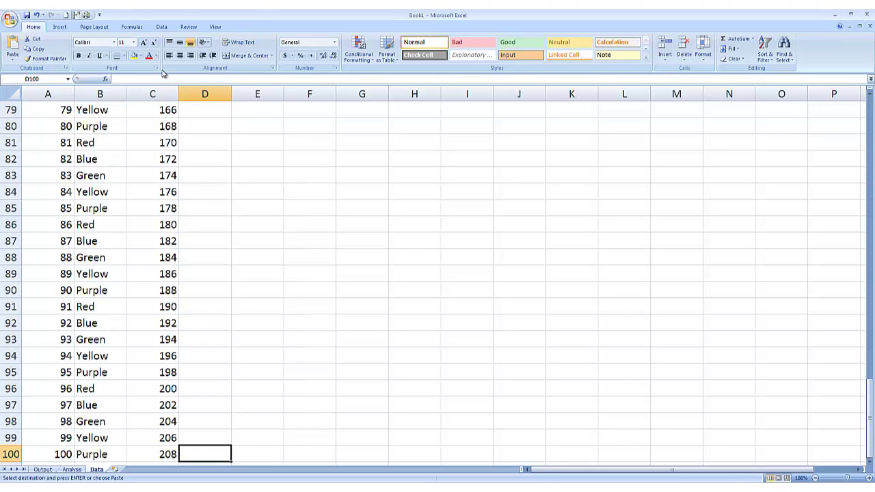
key(ctrl+shift+Up)
key(shift+Up)
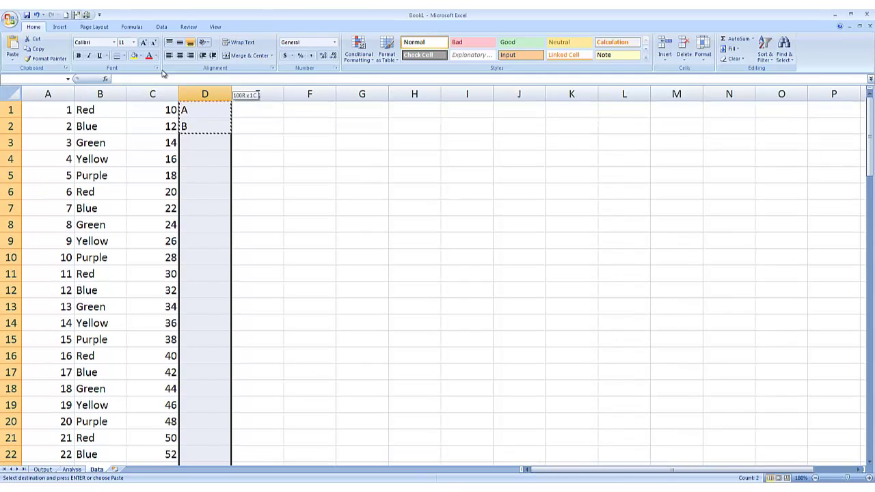
key(shift+Down)
key(shift+Down)
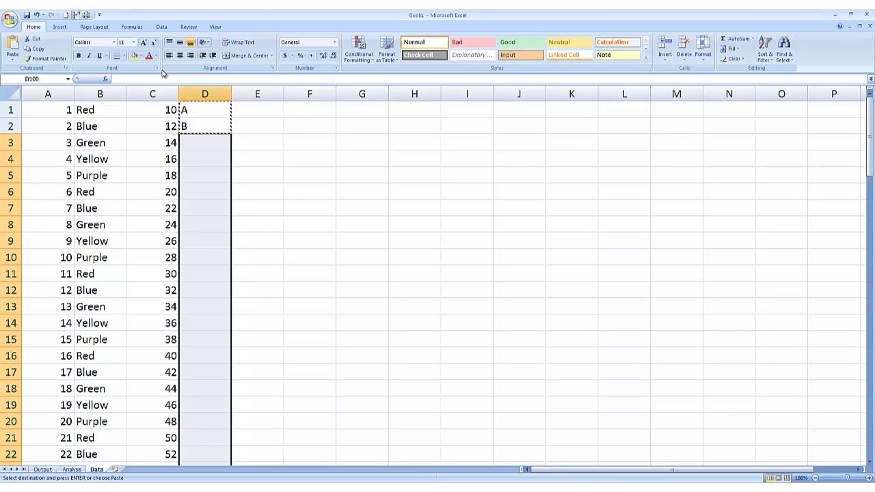
key(alt+e)
key(s)
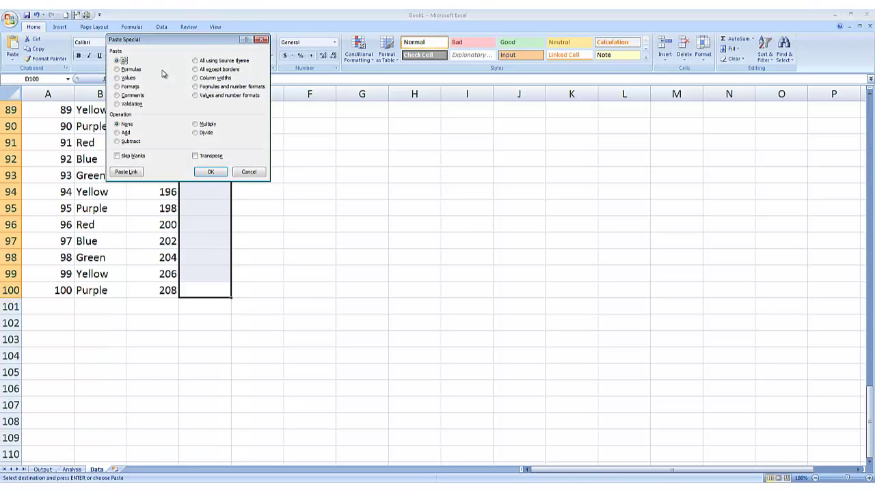
key(v)
key(Return)
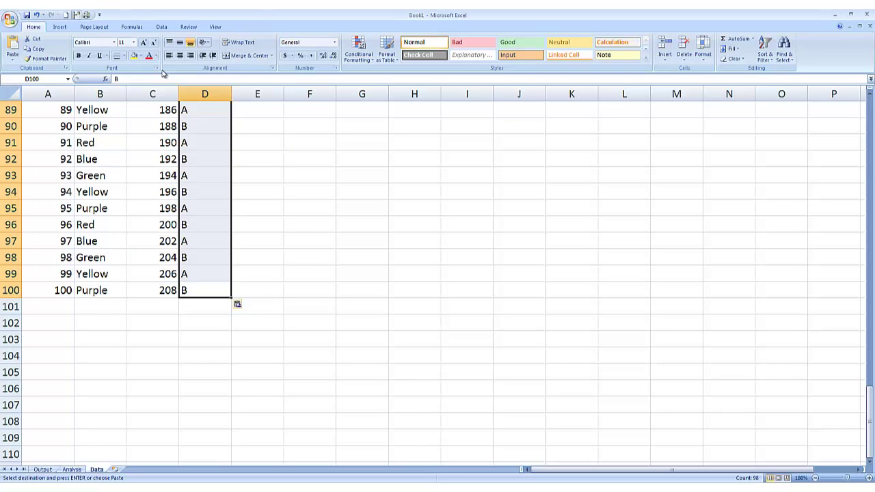
key(ctrl+Up)
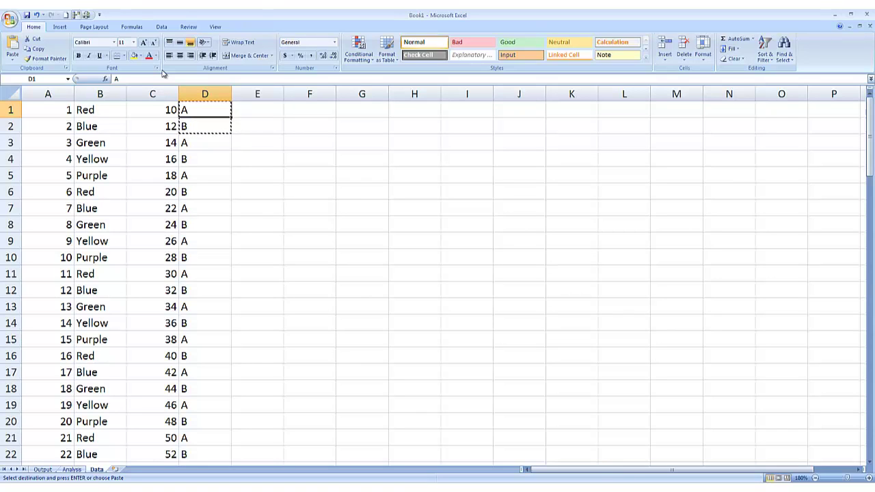
- Insert an empty row and an empty column before the data
key(Escape)
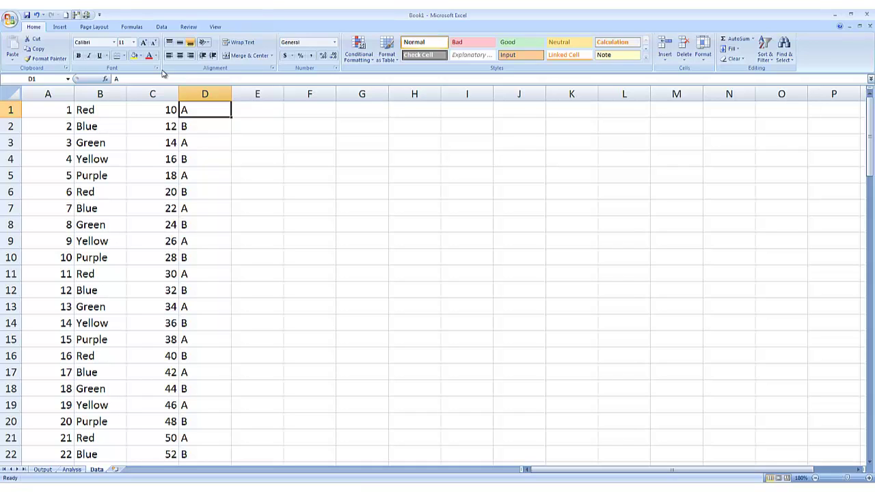
key(alt)
key(i)
key(r)
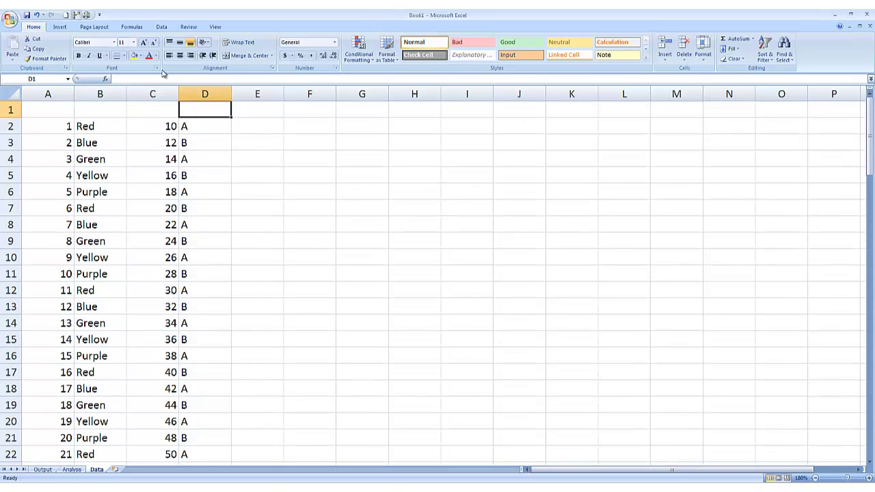
key(Left)
key(Left)
key(Left)
key(alt)
key(i)
key(c)
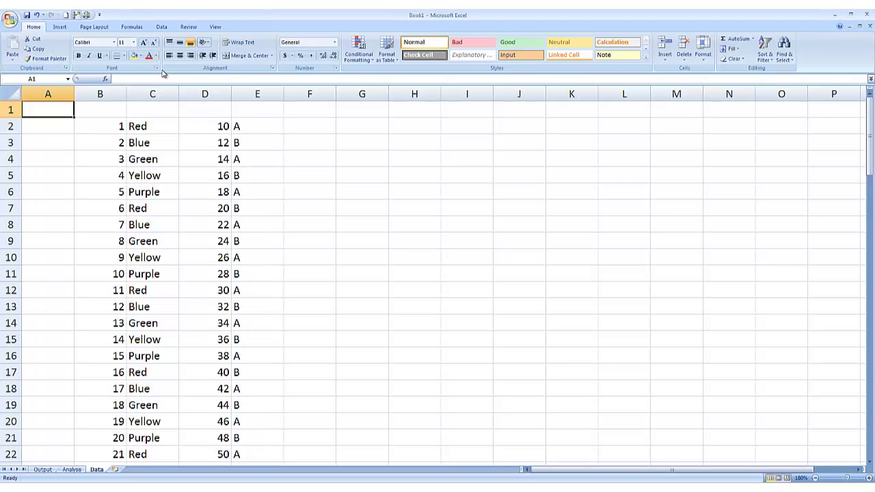
- Delete the empty first row and empty column A again, ending at cell D1
key(ctrl+space)
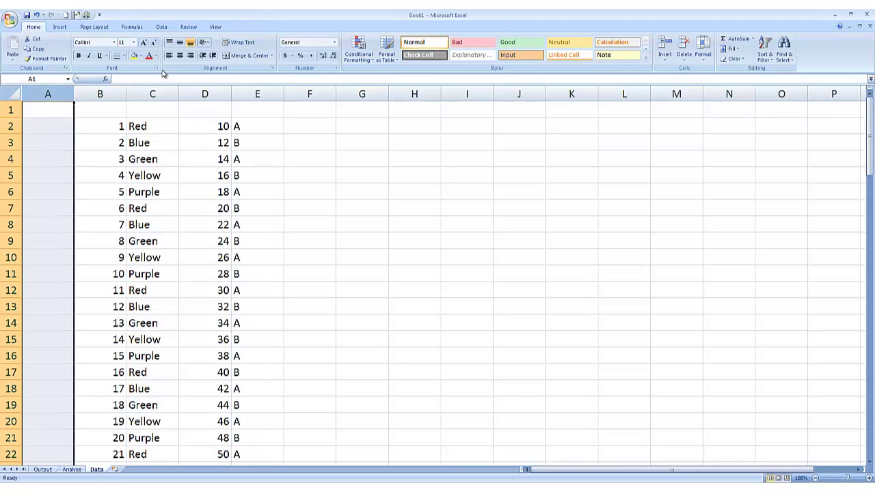
key(ctrl+Home)
key(shift+space)
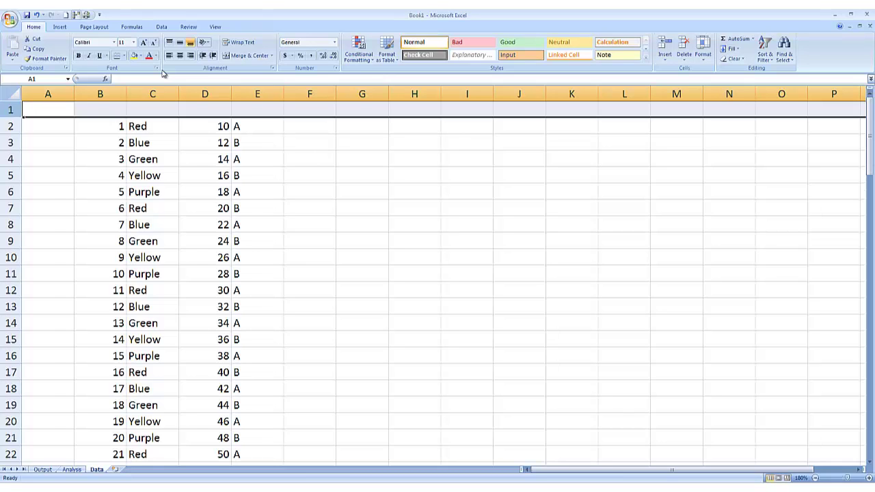
key(ctrl+minus)
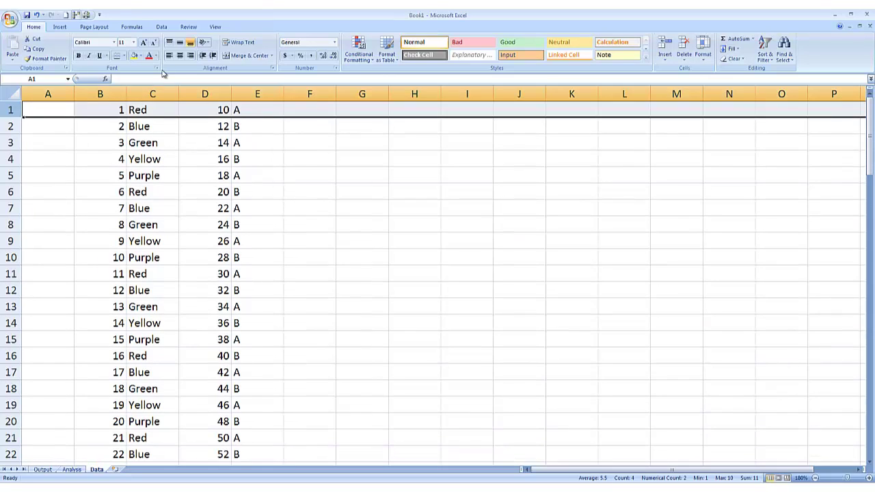
key(ctrl+Home)
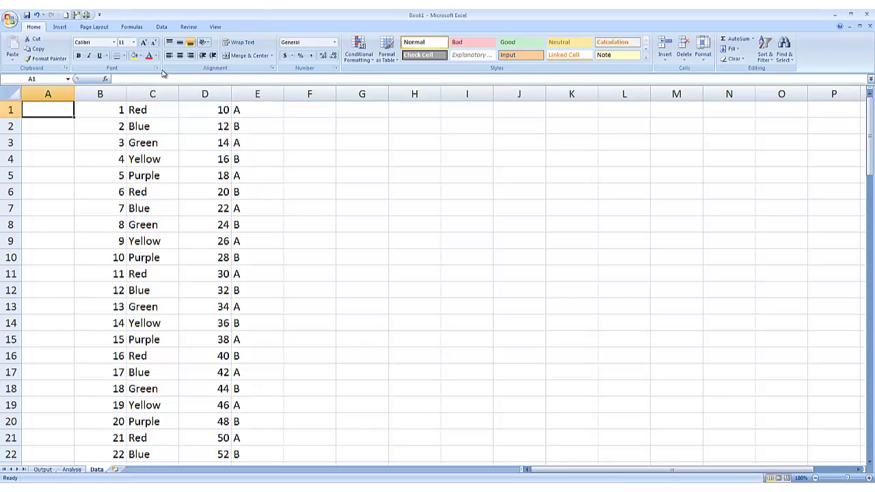
key(ctrl+space)
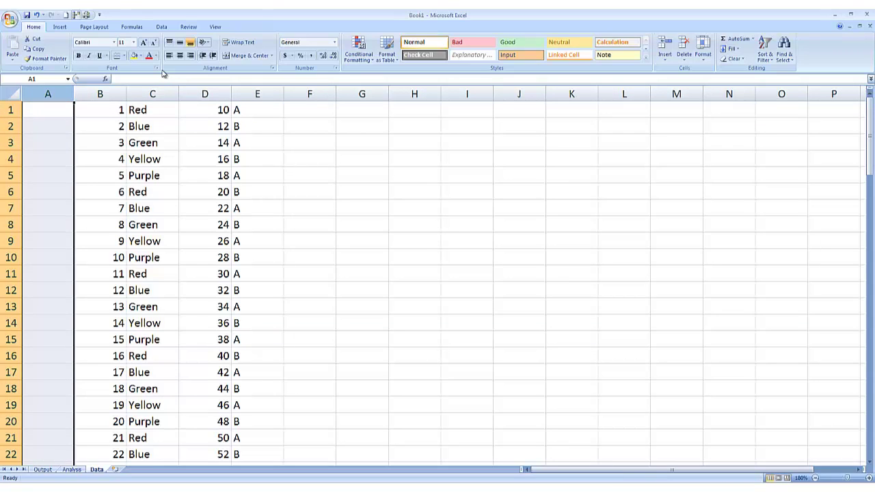
key(ctrl+minus)
key(Up)
key(Down)
key(Right)
key(Right)
key(Right)
key(Up)
- Insert a blank top row and enter the headings Count, Color, Cost and Size in A1:D1
key(ctrl+shift+plus)
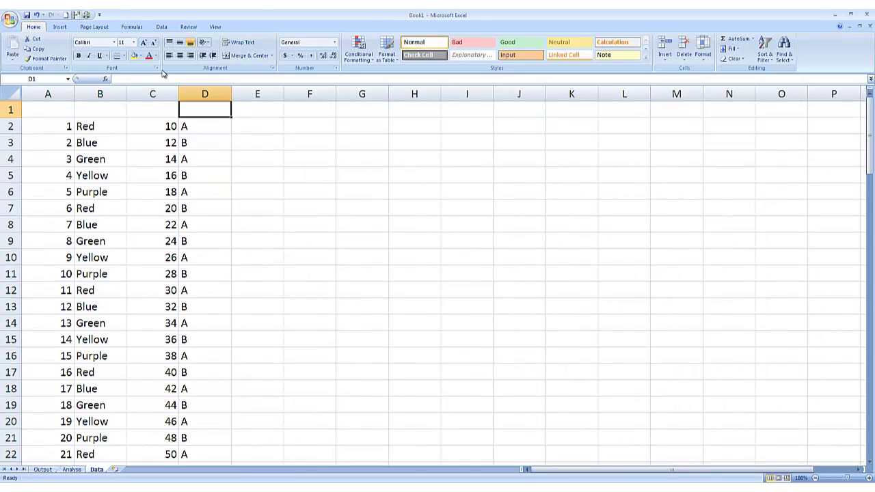
key(Left)
key(Left)
key(Left)
text(Count)
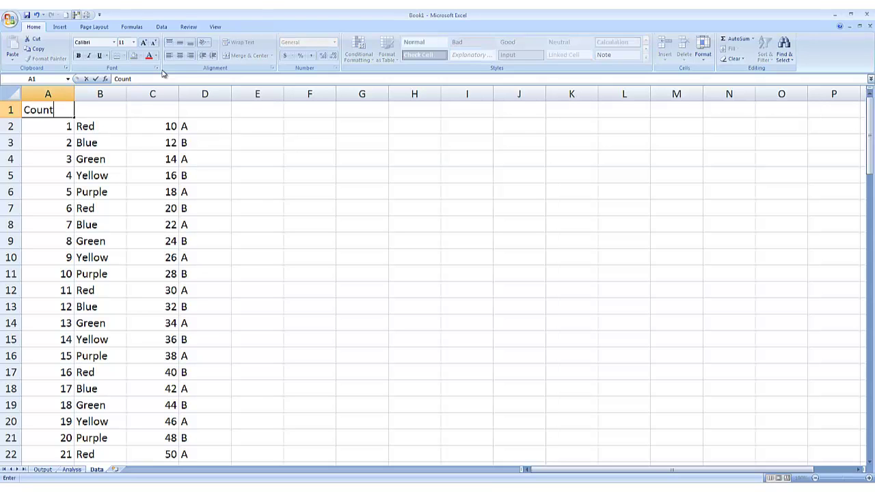
key(Tab)
text(Color)
key(Tab)
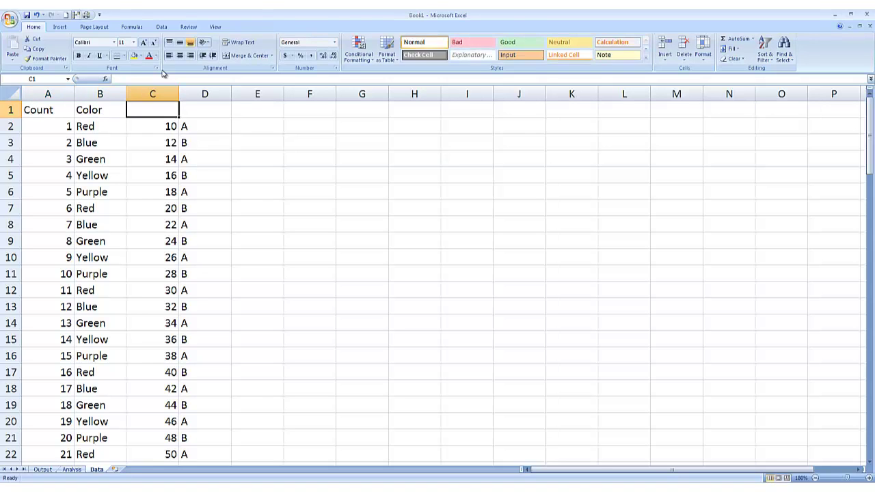
text(Cost)
key(Tab)
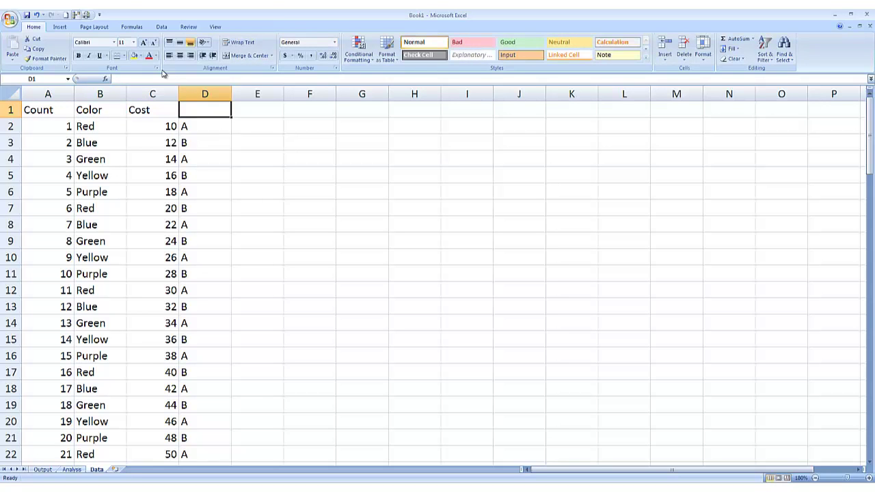
text(Size)
key(Return)
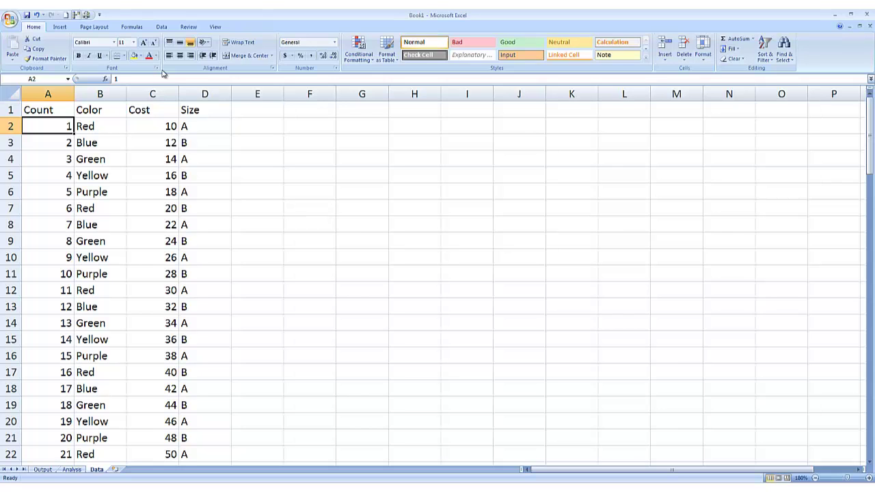
- Check the Count column and heading row extents, then start turning on AutoFilter from D1
key(ctrl+Down)
key(ctrl+Up)
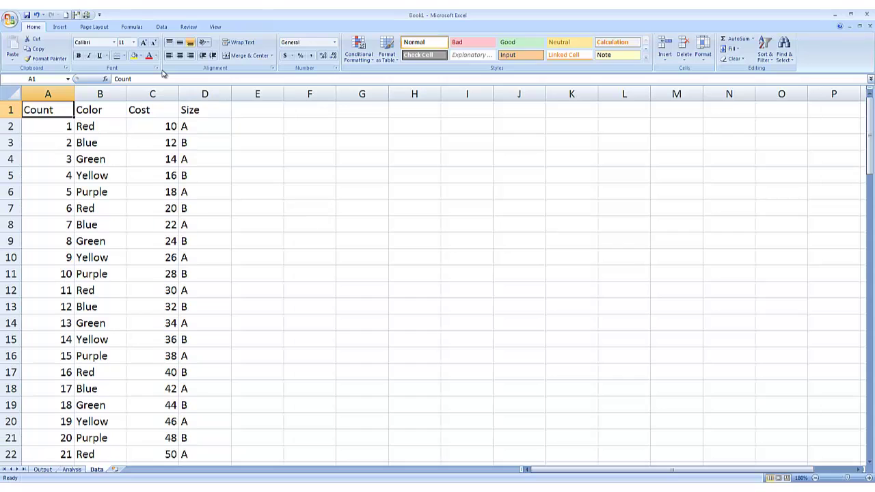
key(ctrl+Right)
key(ctrl+Left)
key(ctrl+Right)
key(ctrl+Left)
key(ctrl+Right)
key(ctrl+Left)
key(ctrl+Right)
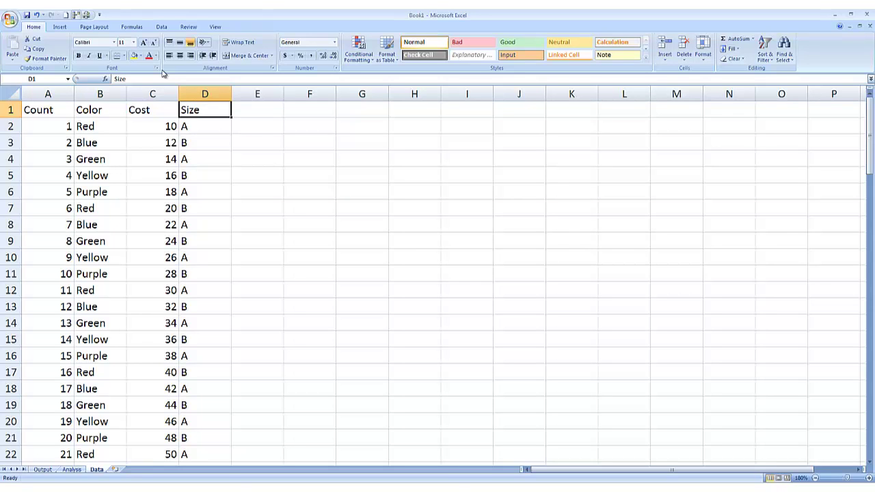
key(ctrl+shift+Down)
key(ctrl+Up)
key(alt)
key(a)
key(t)
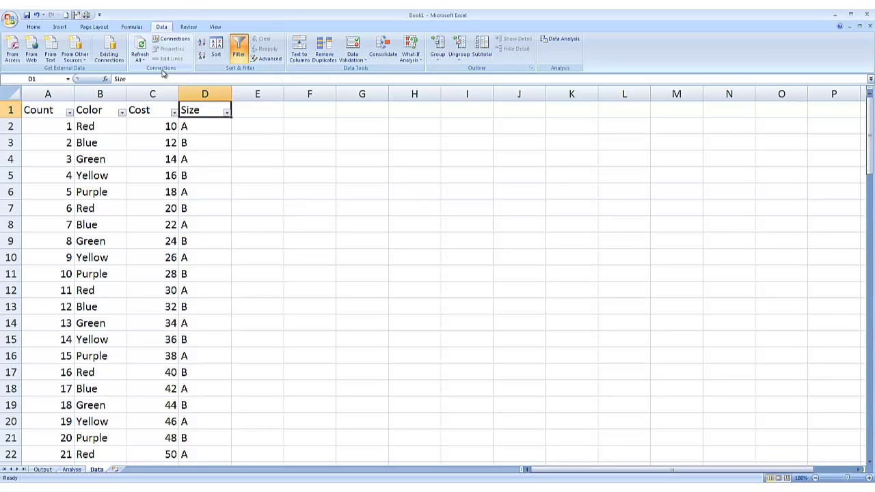
key(alt+Down)
key(Escape)
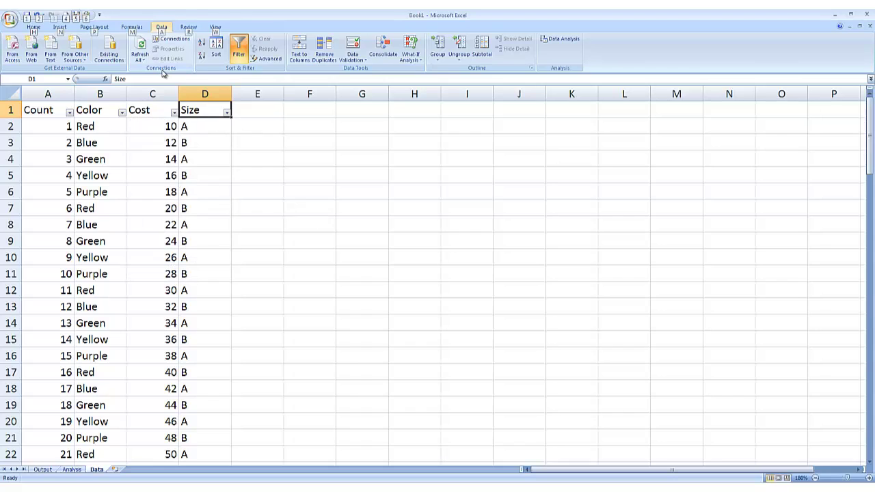
key(alt)
key(Escape)
key(alt+Down)
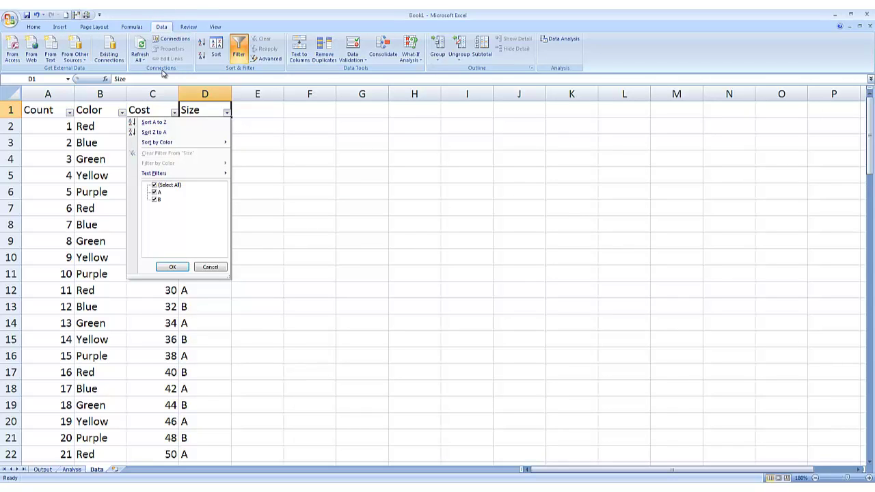
key(Escape)
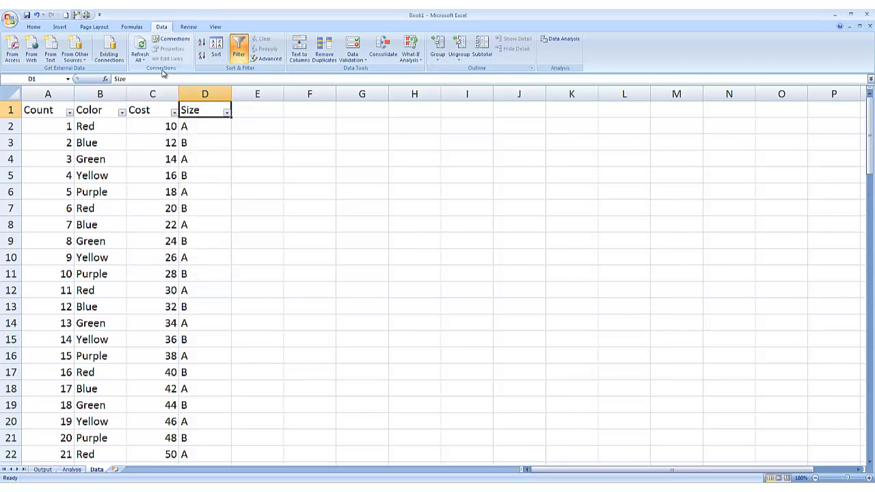
key(Left)
key(Left)
key(alt+Down)
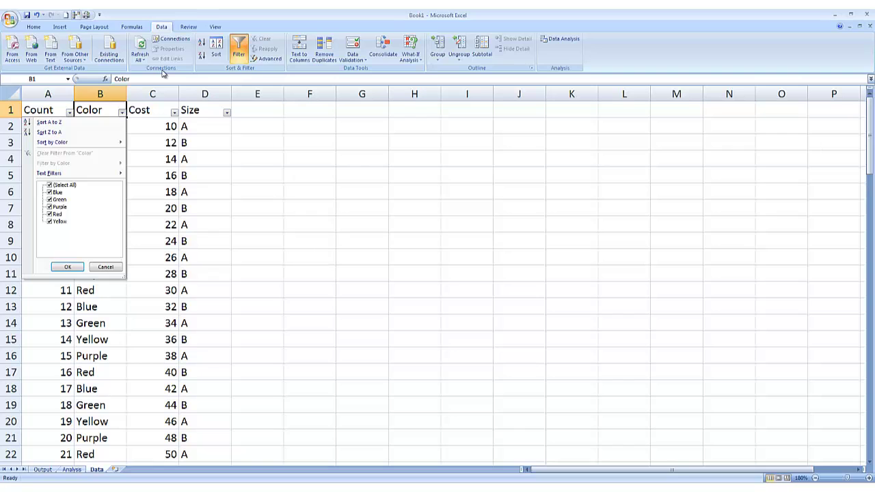
key(Escape)
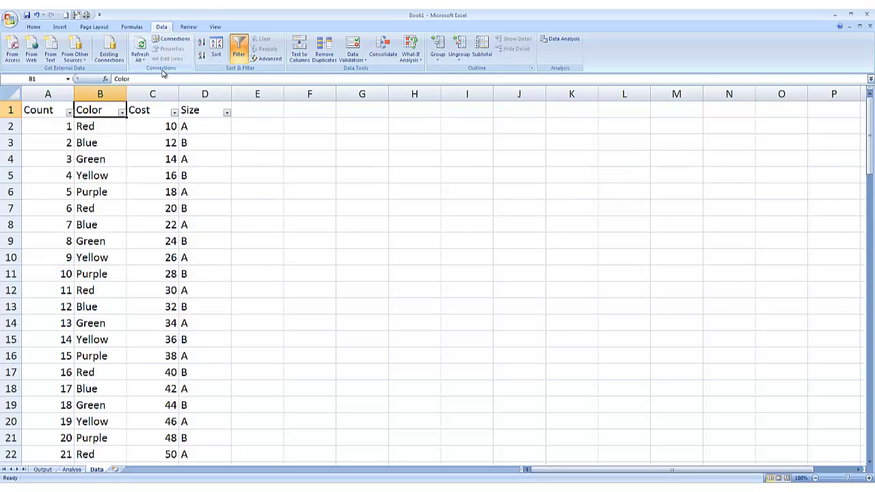
key(Right)
key(Right)
key(Left)
key(Left)
key(Left)
key(Right)
key(Right)
key(Right)
key(Right)
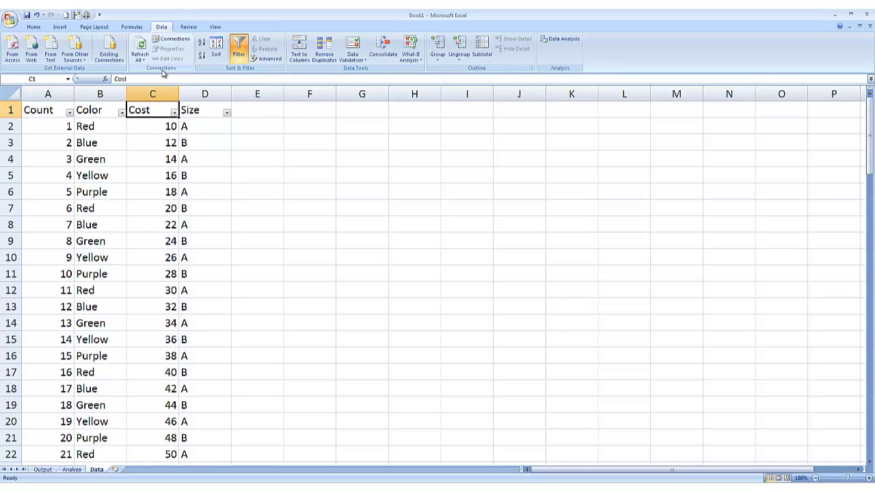
key(Left)
key(Left)
key(Left)
key(Left)
key(Right)
key(Right)
key(Right)
key(Left)
key(Left)
key(Right)
key(Right)
key(Left)
key(Right)
key(alt)
key(a)
key(t)
key(alt)
key(a)
key(t)
key(Left)
key(Left)
key(Left)
key(Right)
key(Right)
key(Right)
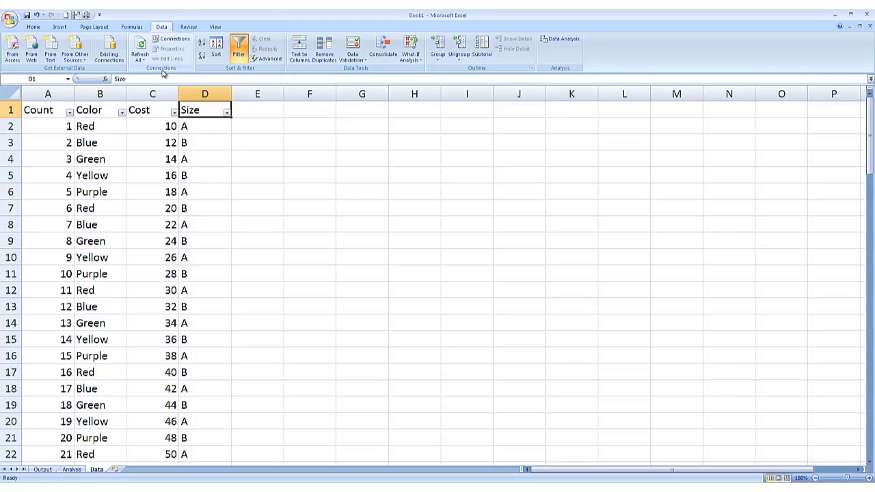
key(alt+Down)
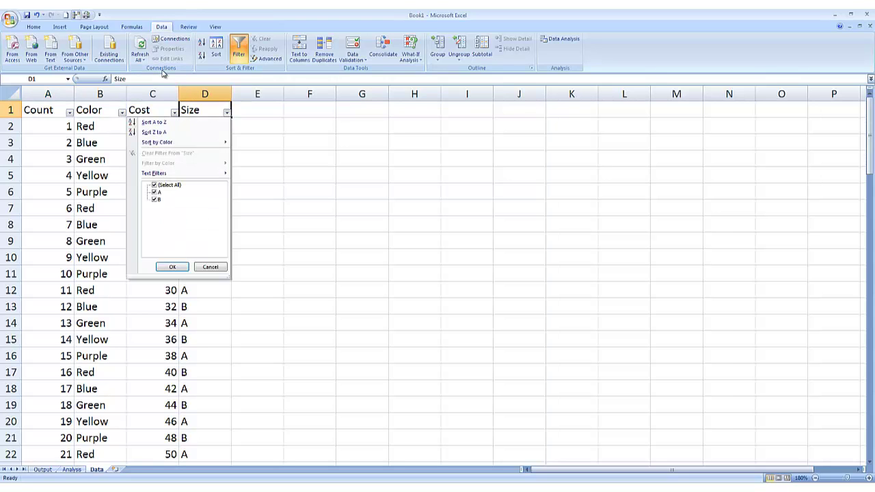
key(Escape)
key(Left)
key(Left)
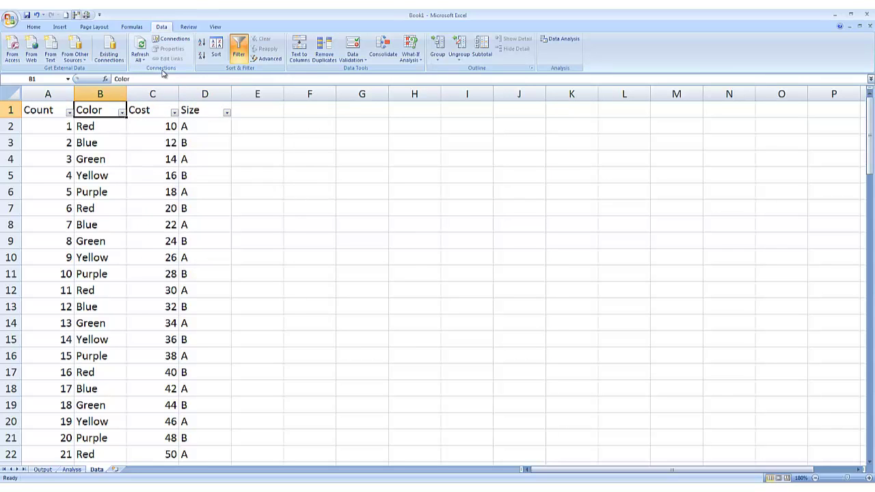
key(alt+Down)
key(Escape)
key(Left)
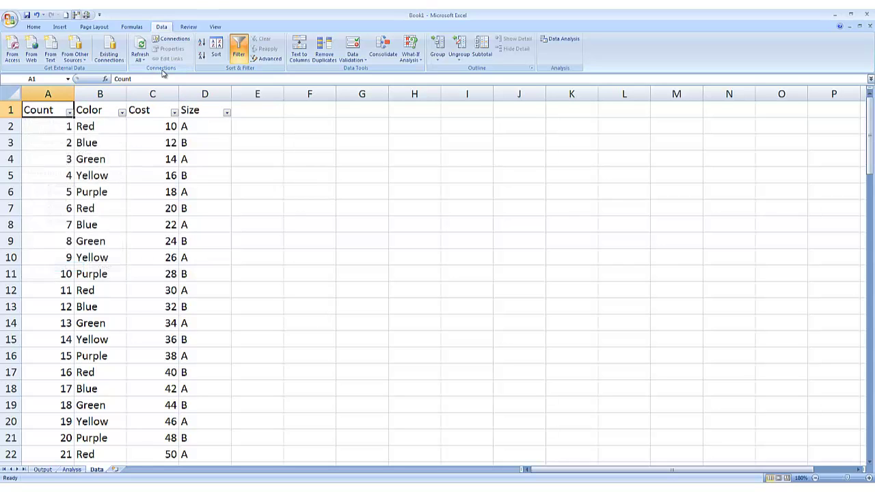
key(alt+Down)
key(Escape)
key(Right)
key(Right)
key(alt+Down)
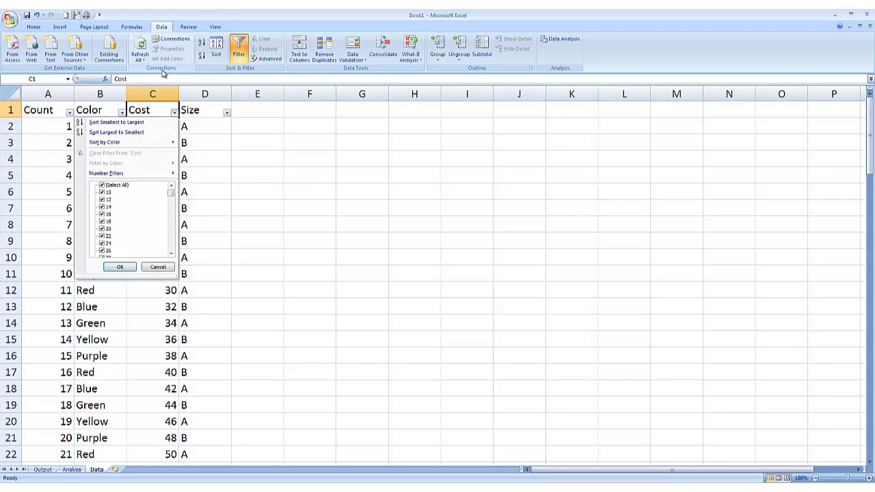
key(Escape)
key(Right)
key(Left)
key(Left)
key(Left)
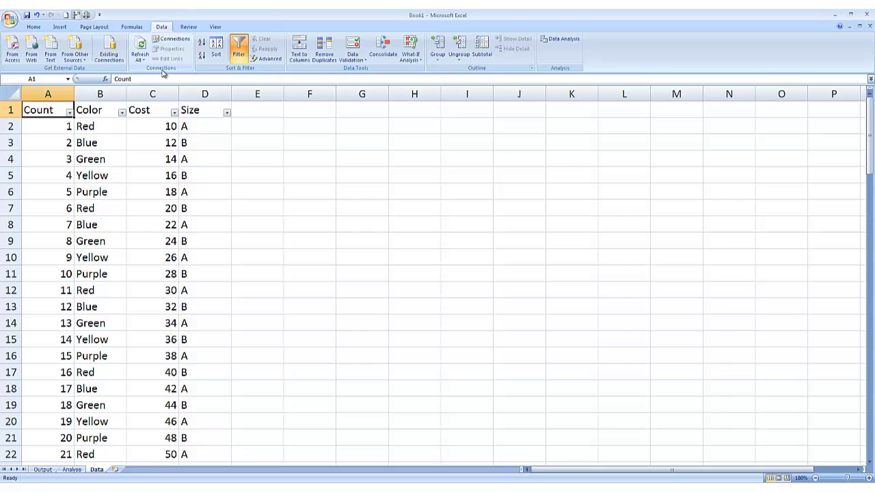
- Filter the Color column to show only Red rows
key(Right)
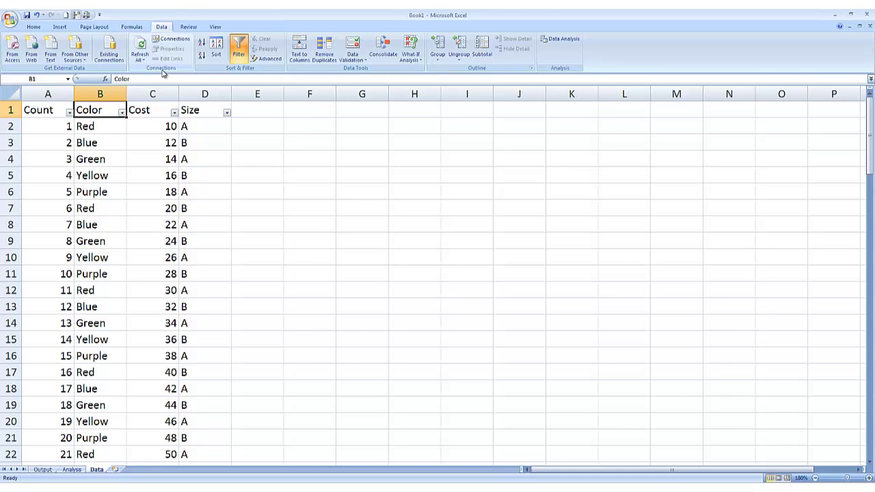
key(alt+Down)
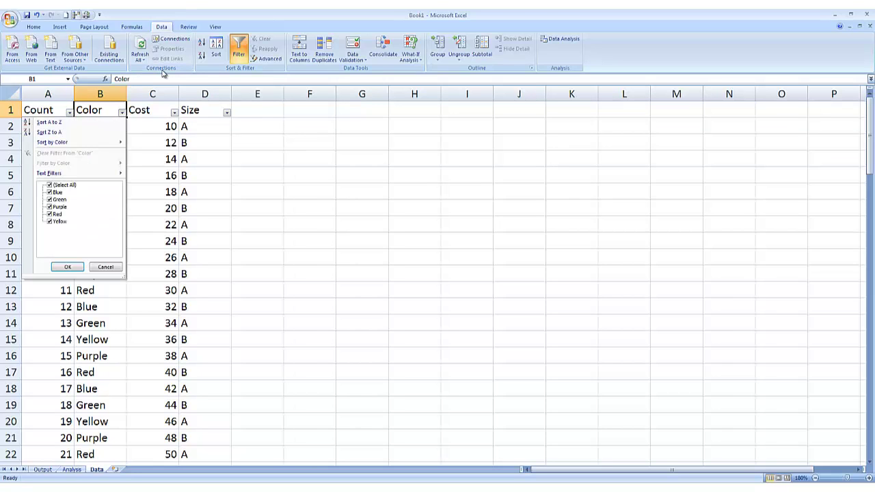
key(Down)
key(Down)
key(Down)
key(Down)
key(Down)
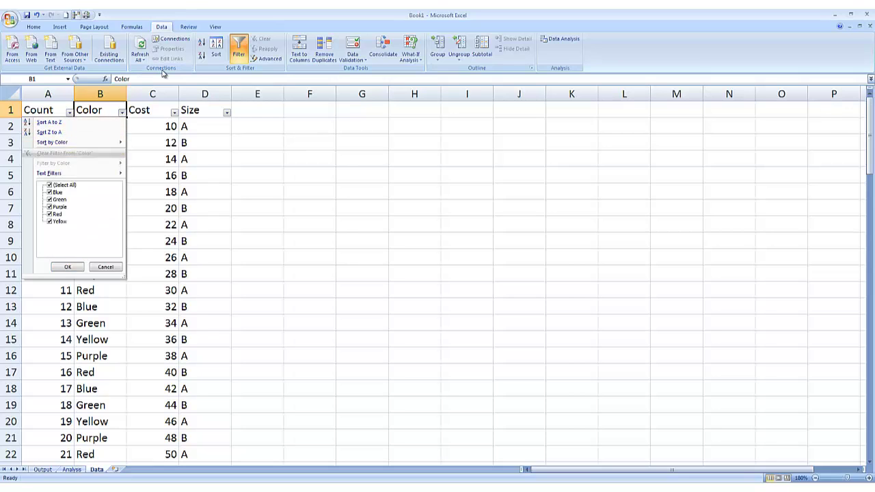
key(Down)
key(Down)
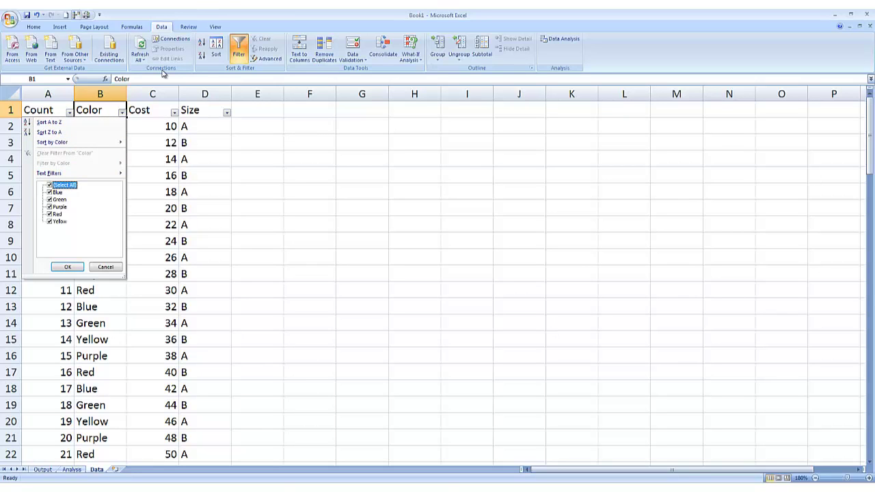
key(space)
key(Down)
key(Down)
key(Down)
key(Down)
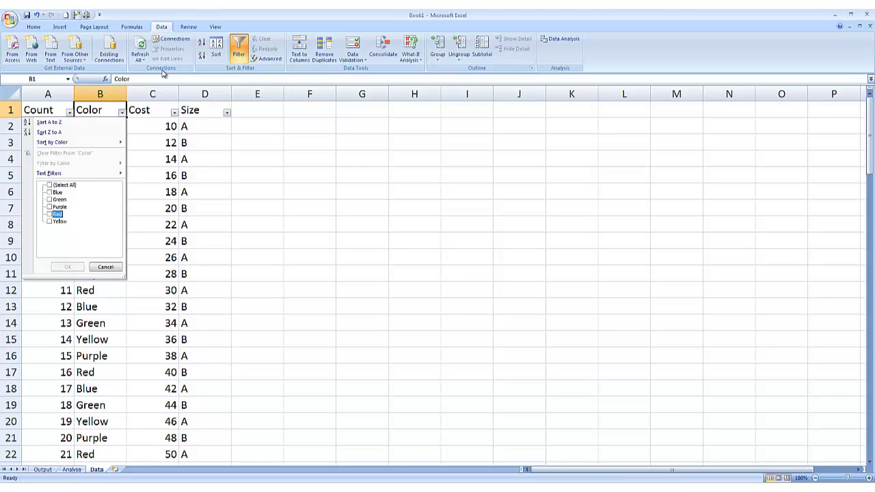
key(space)
key(Return)
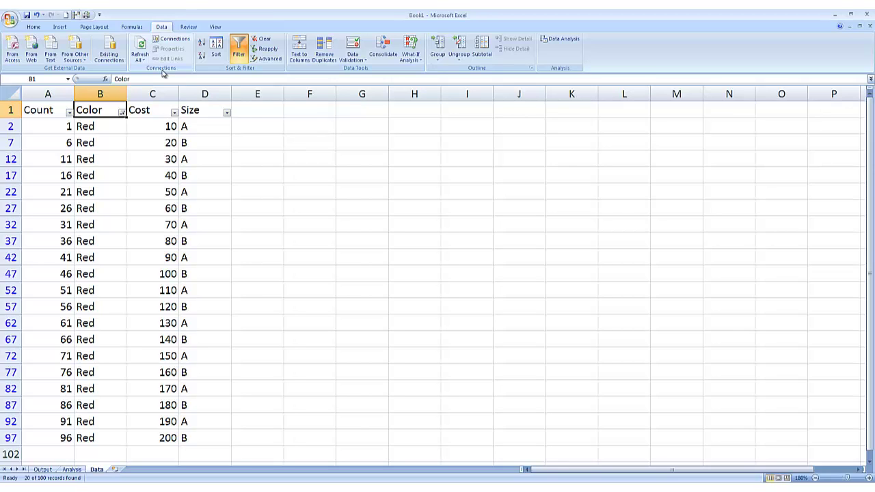
- Filter the Size column to show only size A rows
key(Right)
key(Right)
key(alt+Down)
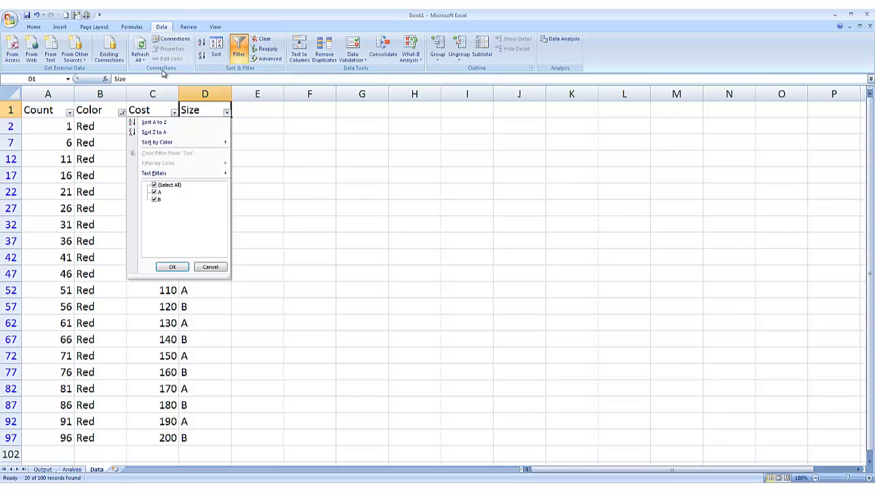
key(Down)
key(Down)
key(Down)
key(Down)
key(Down)
key(Down)
key(space)
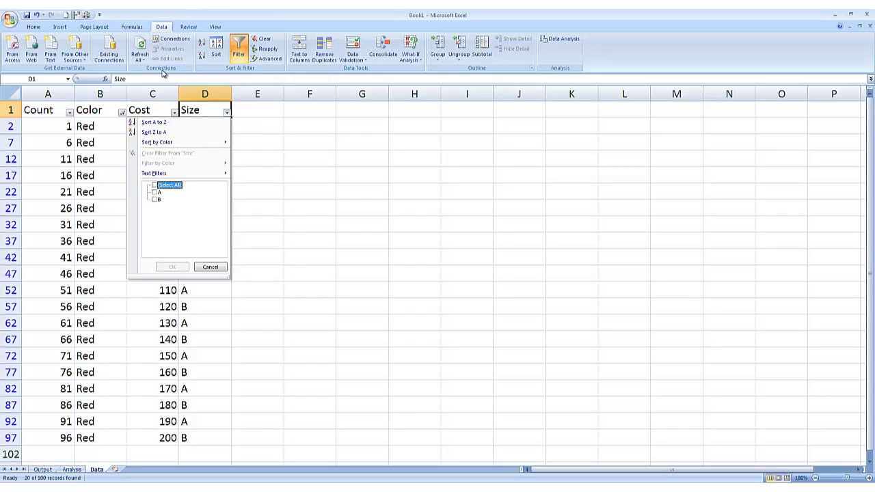
key(Down)
key(space)
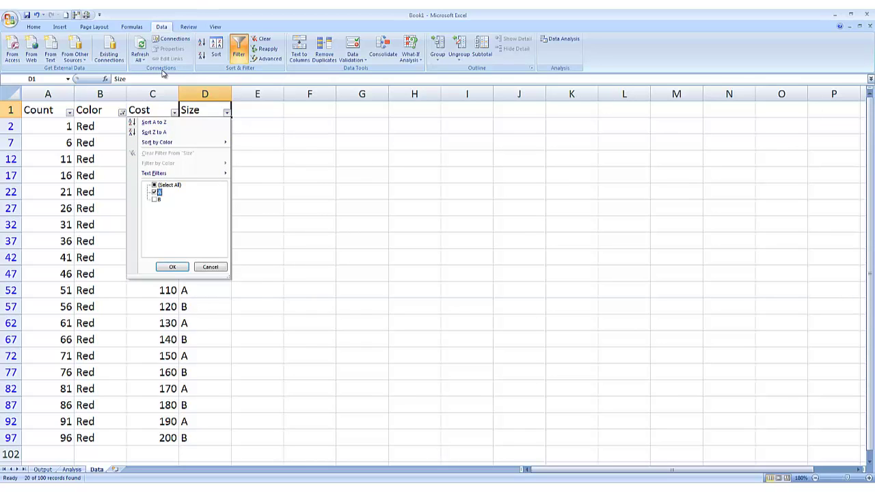
key(Tab)
key(Return)
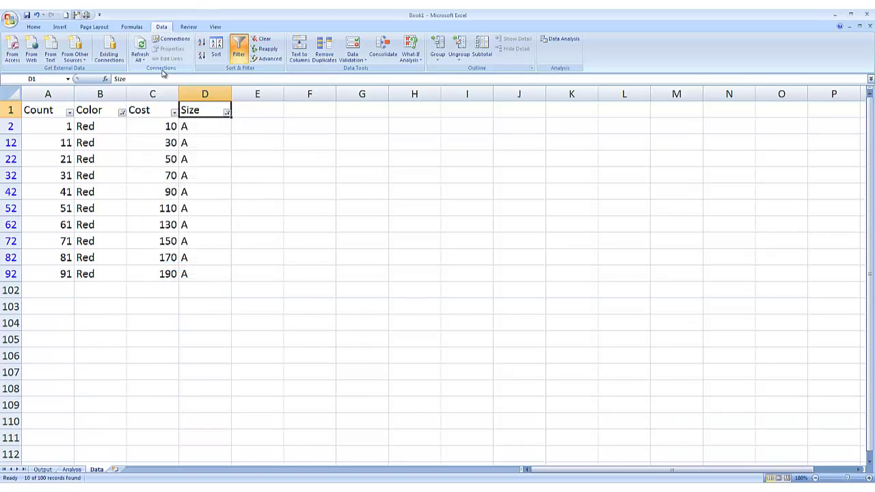
key(Down)
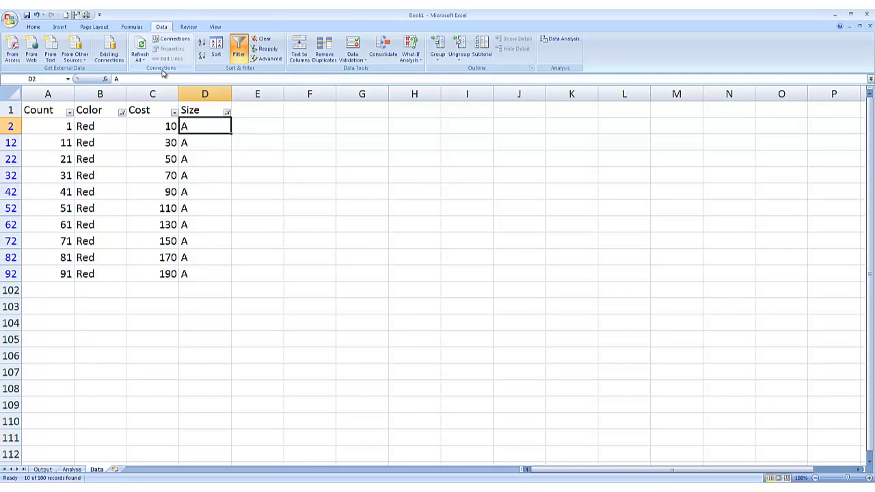
- Copy the filtered table A1:D92 and begin a special paste on the Analysis sheet
key(Left)
key(Down)
key(Down)
key(Down)
key(Down)
key(Down)
key(Down)
key(Down)
key(Down)
key(Up)
key(Up)
key(Up)
key(Up)
key(Up)
key(Up)
key(Up)
key(Up)
key(Up)
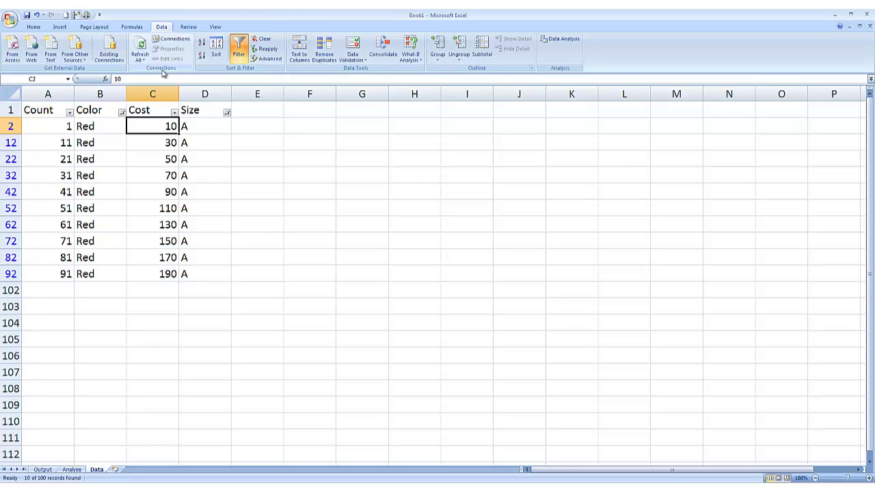
key(Left)
key(Left)
key(Right)
key(Right)
key(Right)
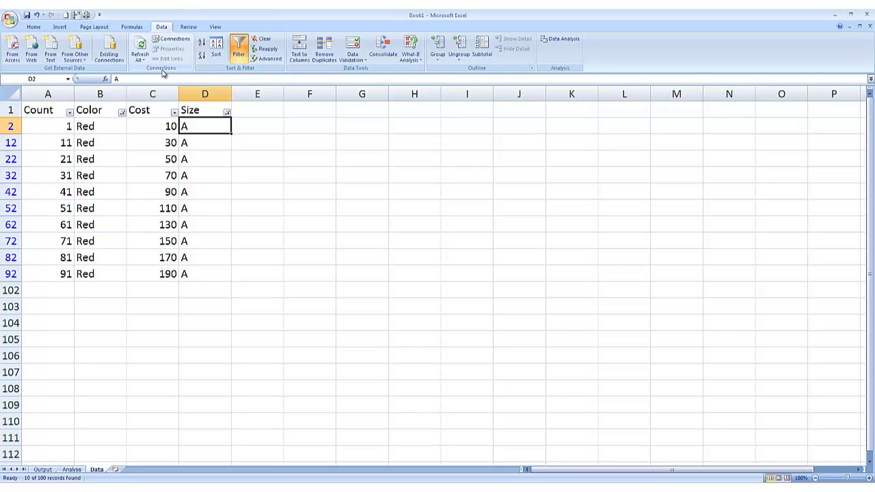
key(Left)
key(Left)
key(Left)
key(Up)
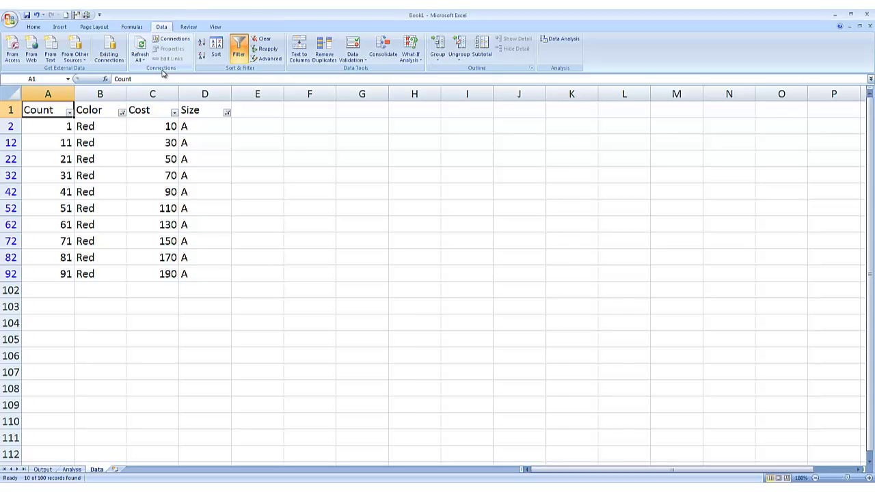
key(ctrl+shift+Down)
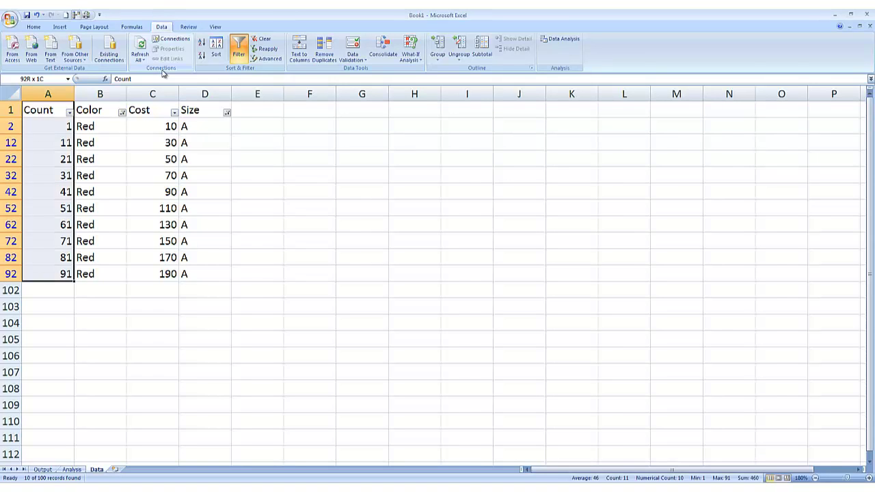
key(ctrl+shift+Right)
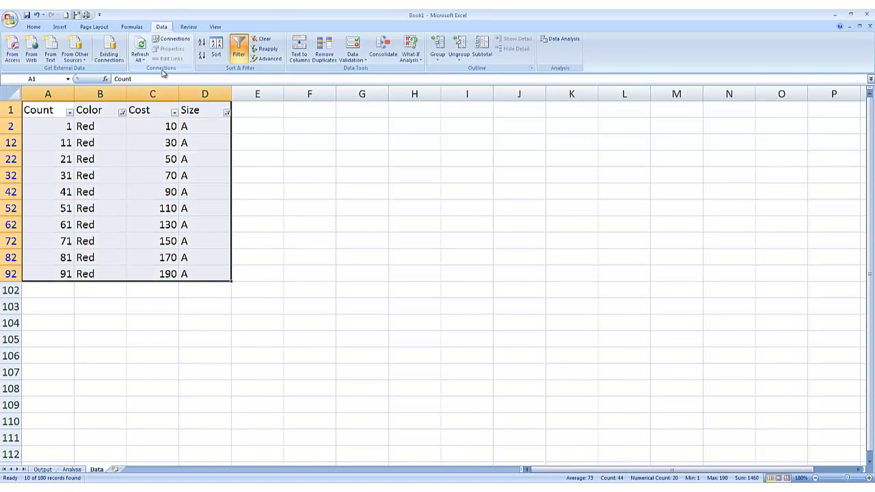
key(ctrl+c)
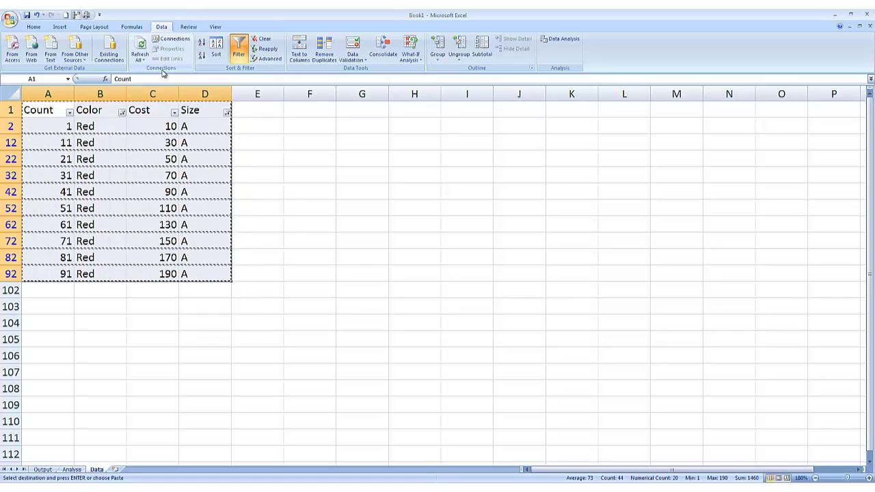
key(ctrl+Page_Up)
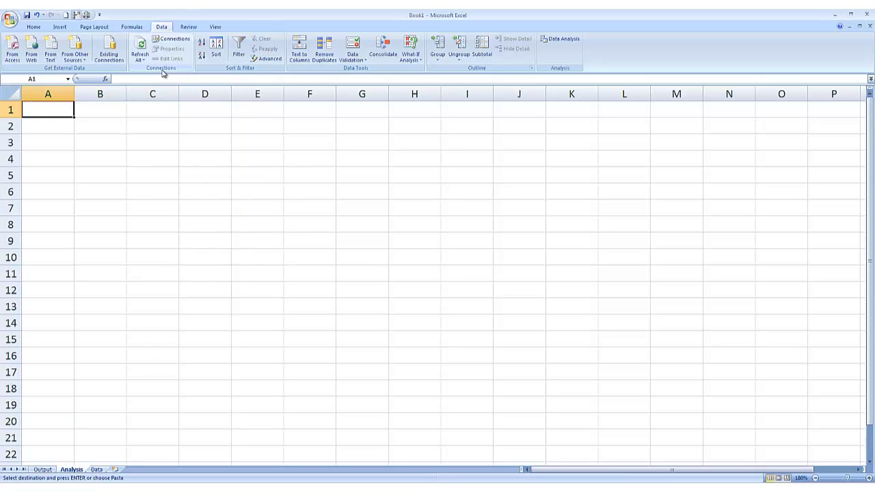
key(alt+e)
- Paste the copied table as values only into A1:D11 of Analysis
key(s)
key(v)
key(Return)
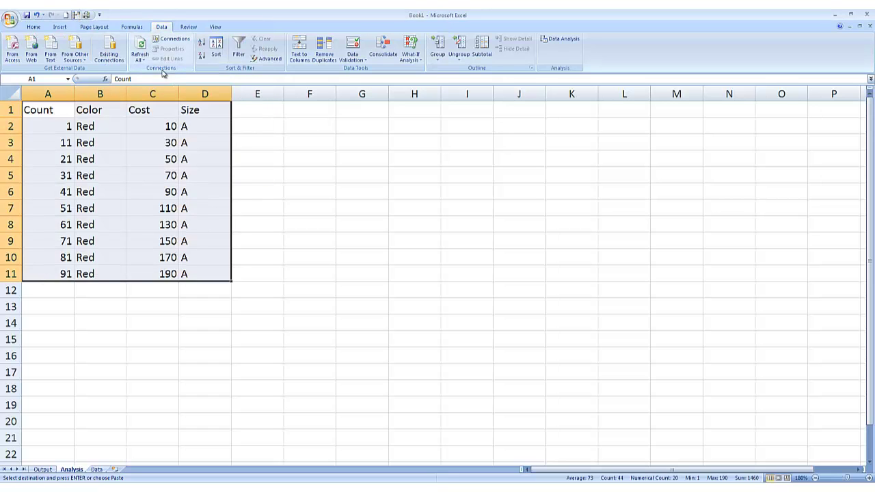
key(Right)
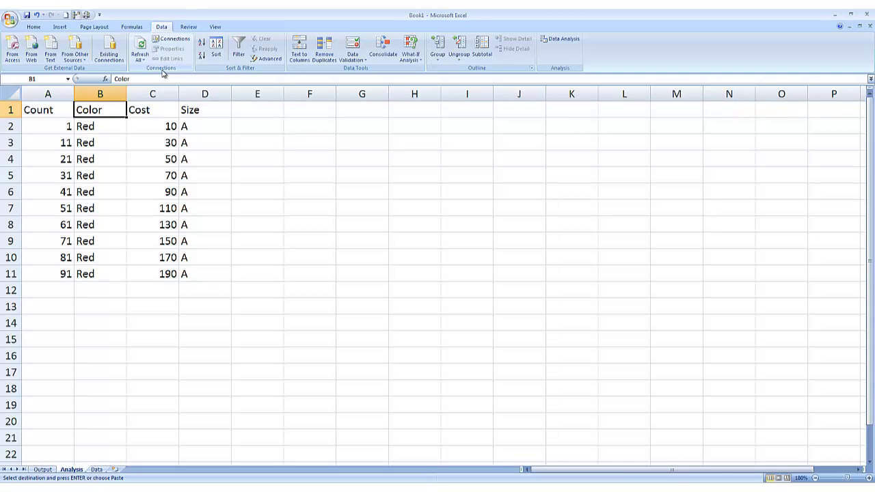
- Compare the Analysis sheet with the filtered Data sheet and cancel the pending copy
key(ctrl+Page_Down)
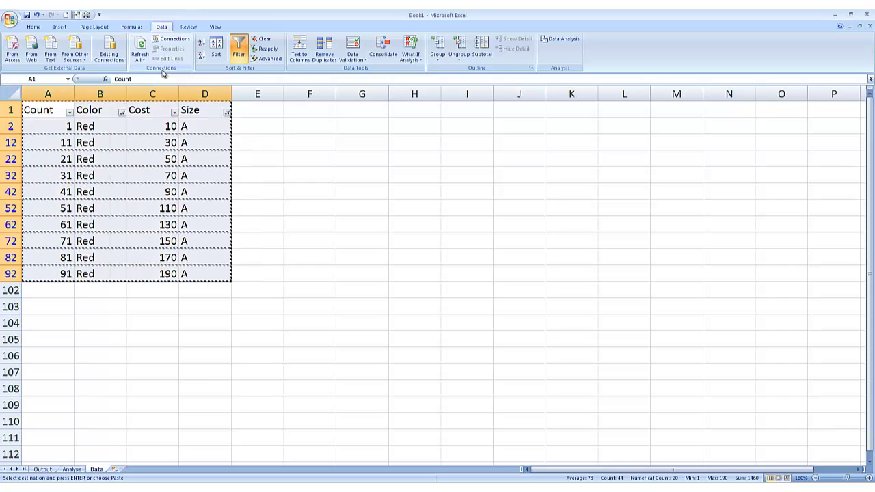
key(ctrl+Page_Up)
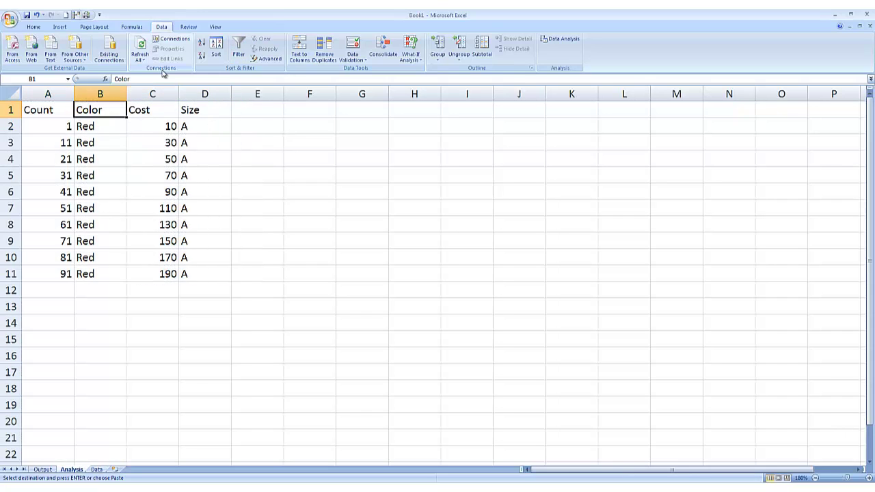
key(ctrl+Page_Down)
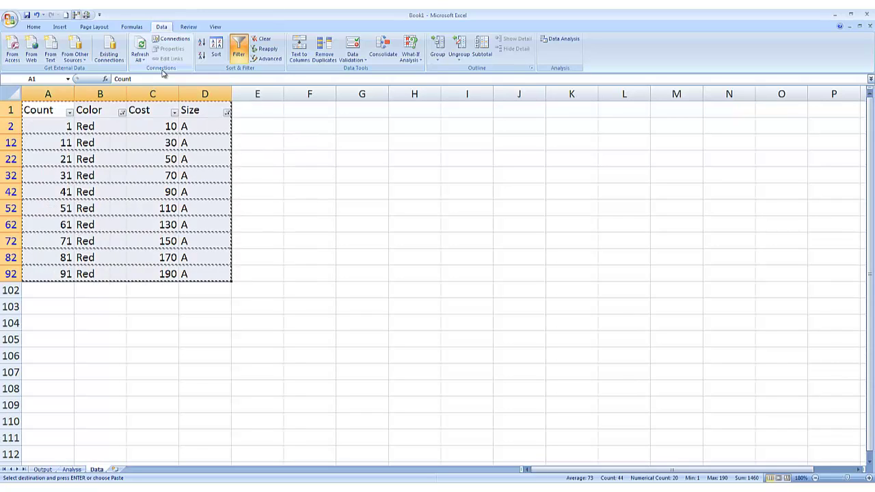
key(Escape)
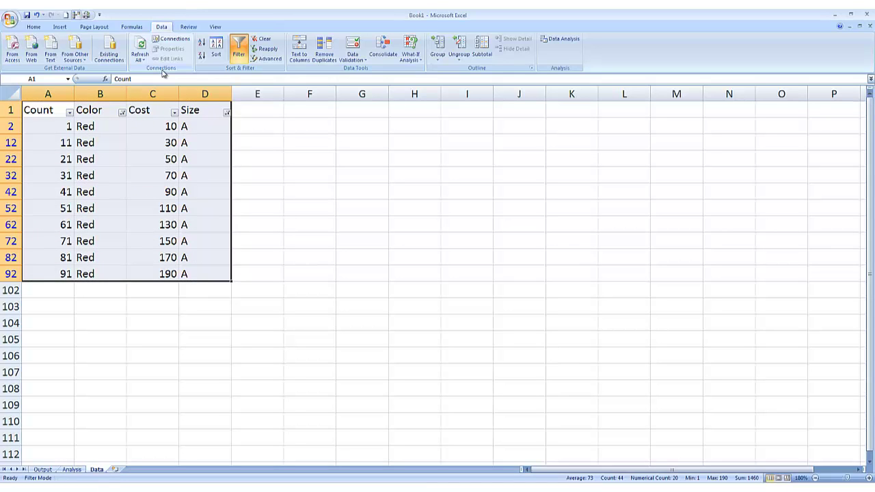
key(ctrl+Page_Up)
key(ctrl+Page_Down)
key(ctrl+Page_Up)
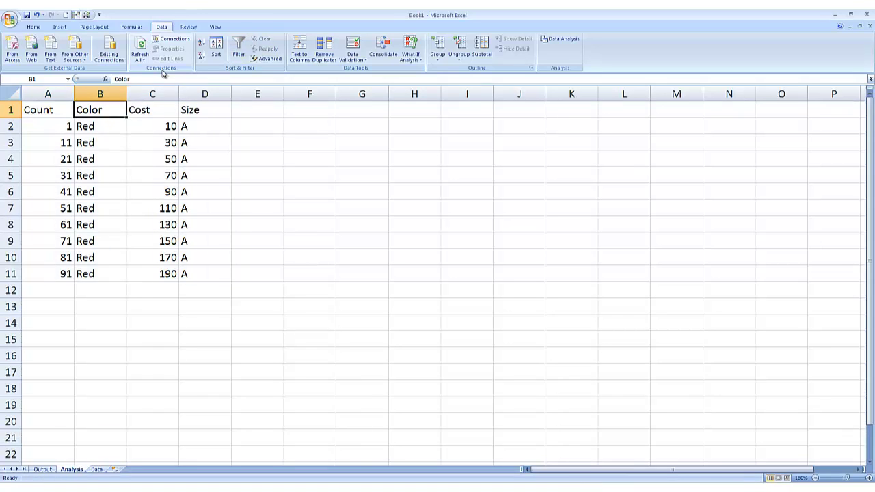
key(ctrl+Page_Down)
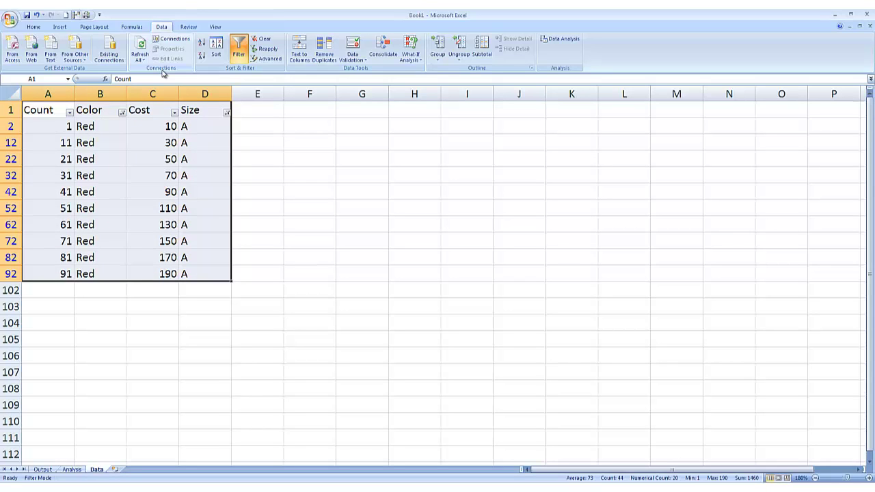
key(Right)
key(Down)
key(Down)
key(Down)
key(Down)
key(Down)
key(Down)
key(Down)
key(Down)
key(Down)
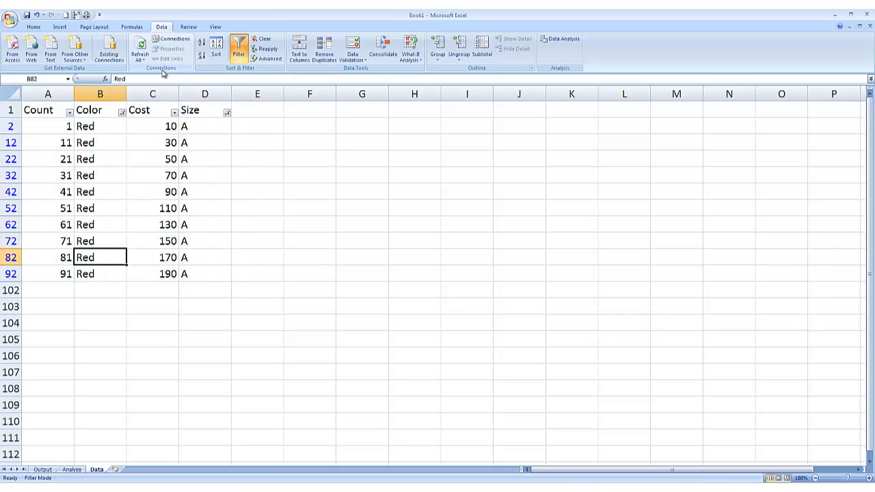
key(ctrl+Page_Up)
- Enter Orange in B13, fill it down through B23, and copy B13:B23
key(Down)
key(Down)
key(Down)
key(Down)
key(Down)
key(Down)
key(Down)
key(Down)
key(Down)
key(Down)
key(Down)
key(Down)
key(Down)
key(Up)
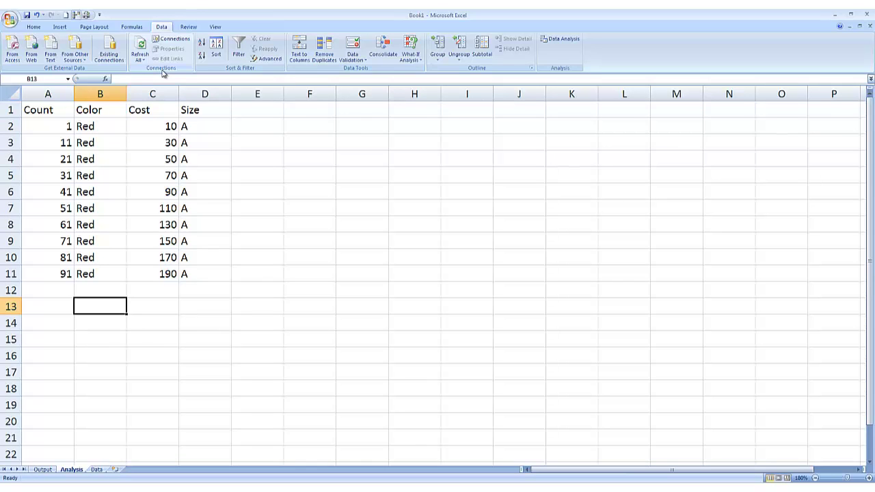
text(Orange)
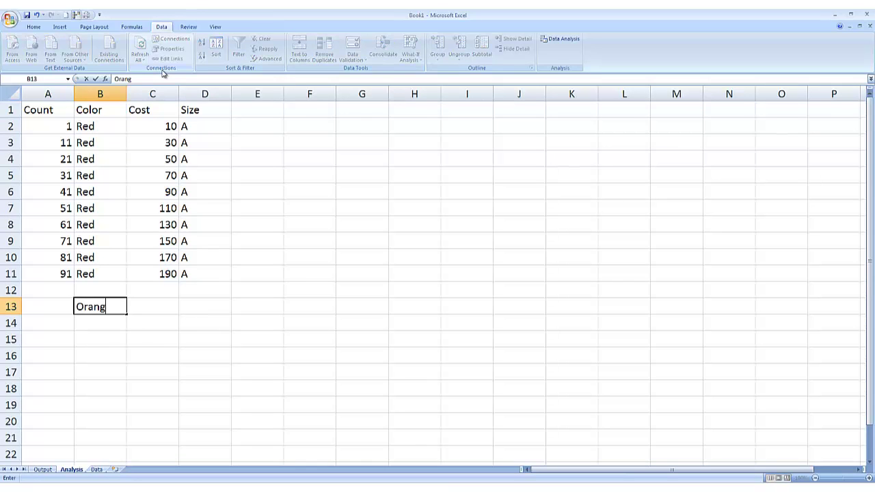
key(Return)
key(Up)
key(ctrl+c)
key(shift+Down)
key(shift+Down)
key(shift+Down)
key(shift+Down)
key(shift+Down)
key(shift+Down)
key(shift+Down)
key(shift+Down)
key(shift+Down)
key(shift+Down)
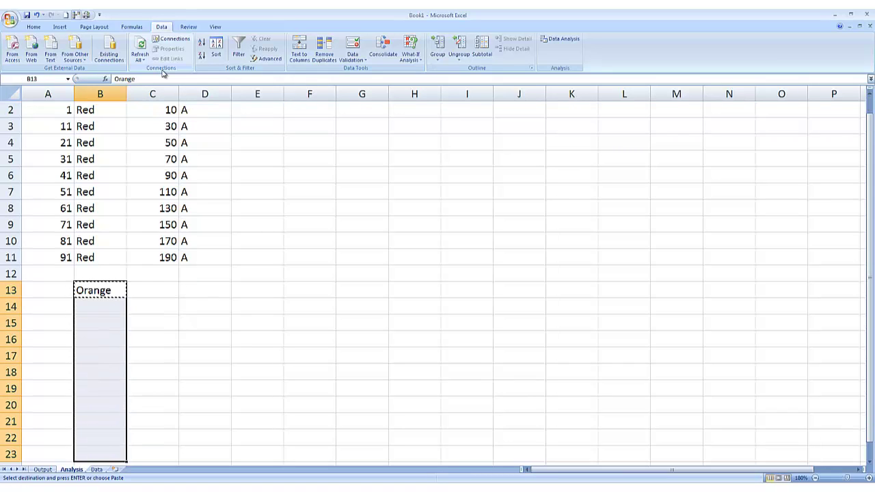
key(Return)
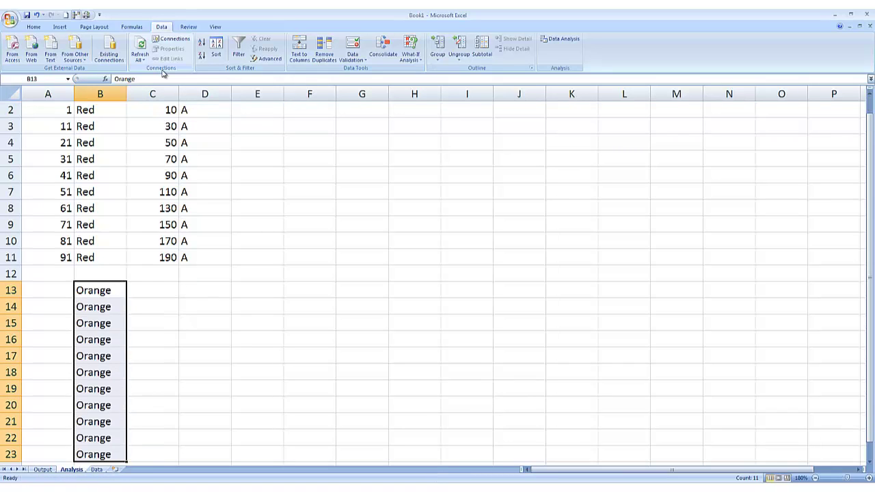
key(ctrl+c)
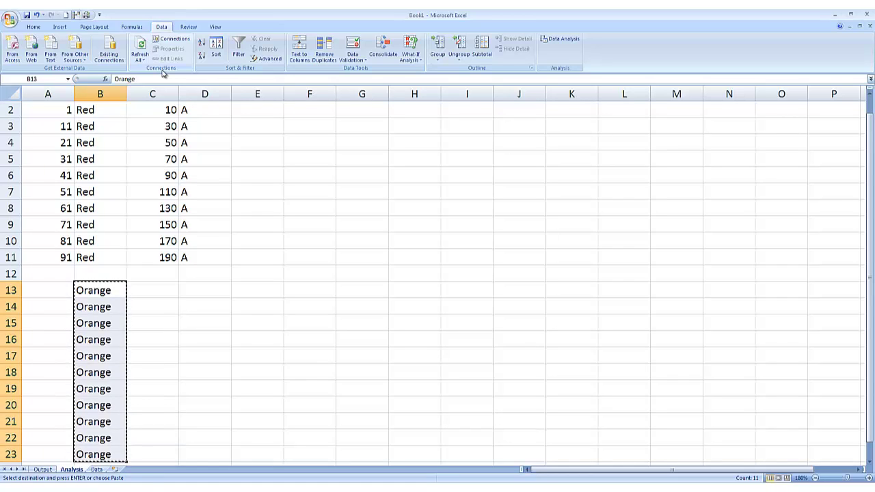
- Paste the Orange block into the filtered Color column starting at B2
key(ctrl+Page_Up)
key(ctrl+Page_Down)
key(ctrl+Page_Down)
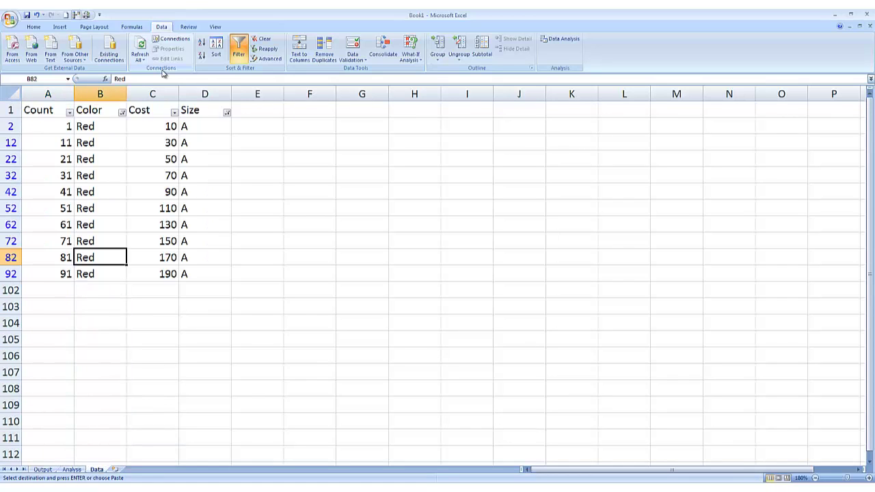
key(ctrl+Up)
key(Down)
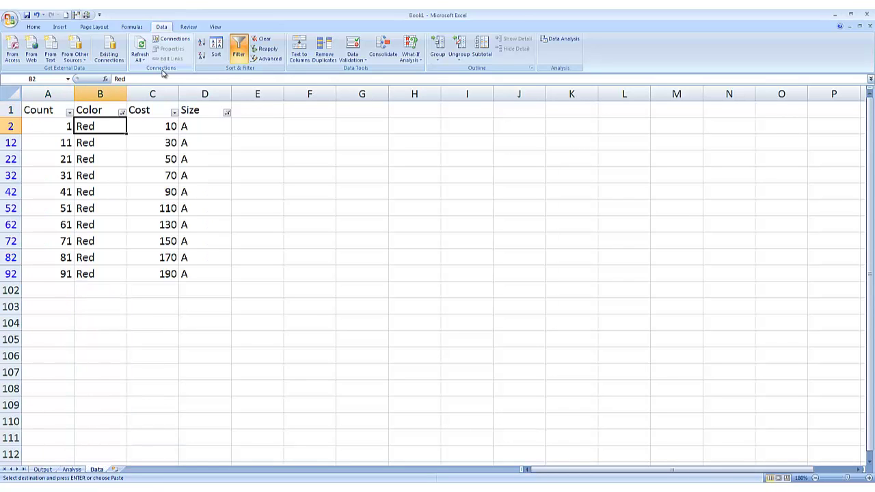
key(ctrl+v)
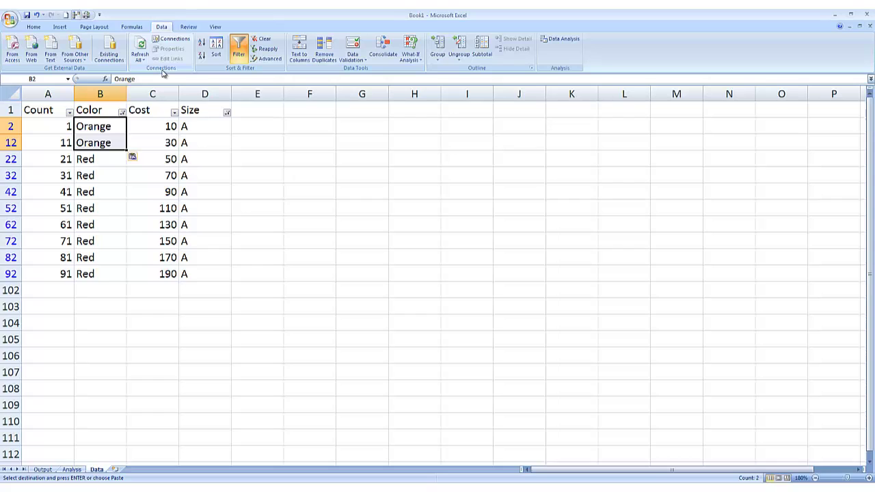
key(Escape)
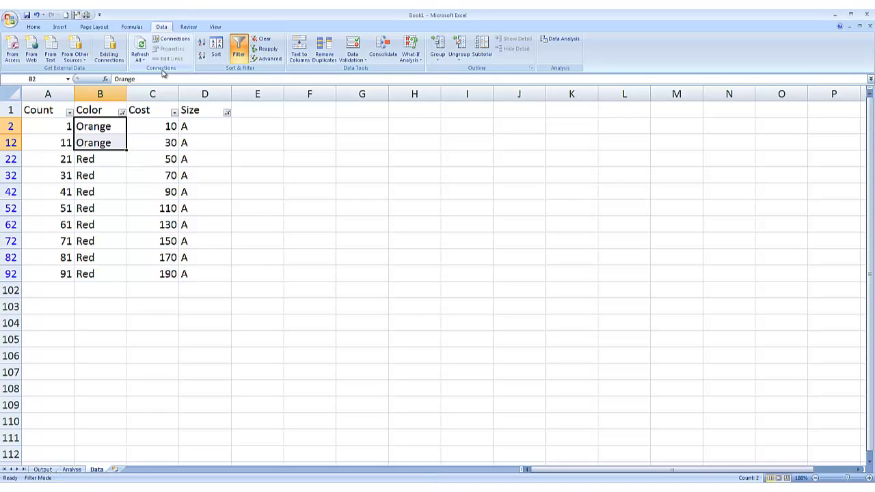
- Clear the Data filter so every row shows again
key(alt)
key(d)
key(s)
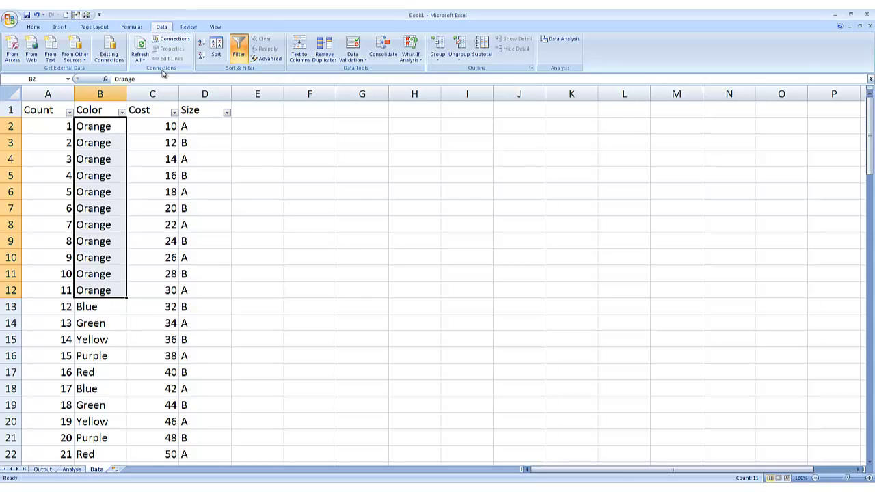
- Undo the Orange paste, then clear B13:B23 and A1:D11 on the Analysis sheet
key(ctrl+v)
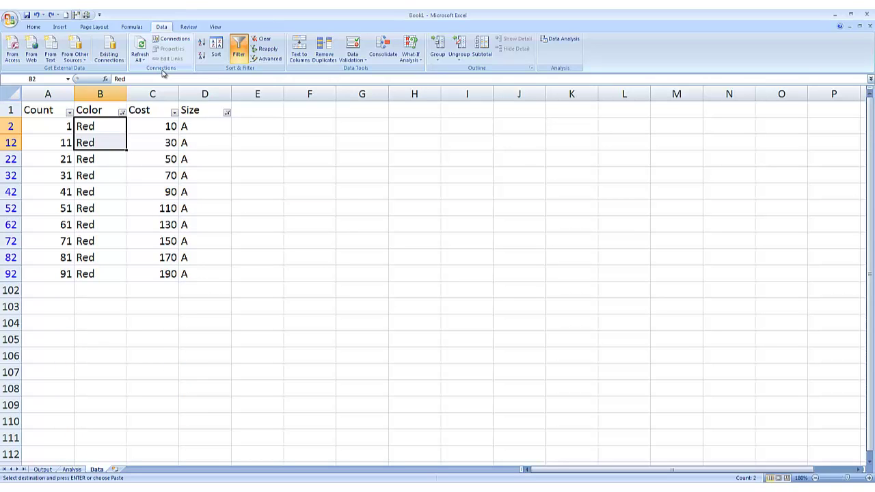
key(ctrl+Page_Up)
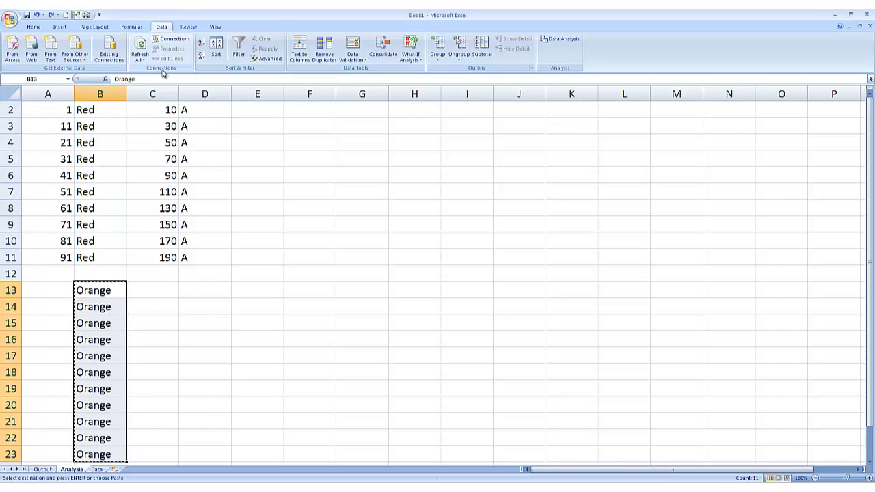
key(ctrl+z)
key(ctrl+Home)
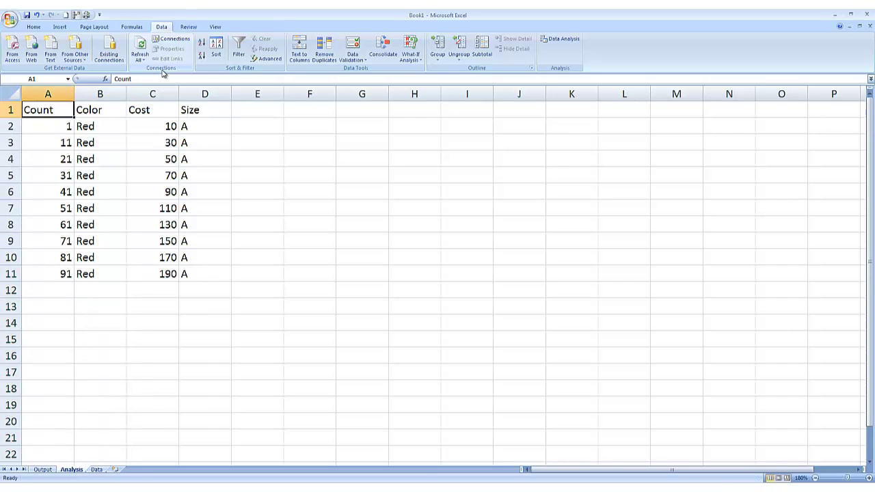
key(ctrl+a)
key(Delete)
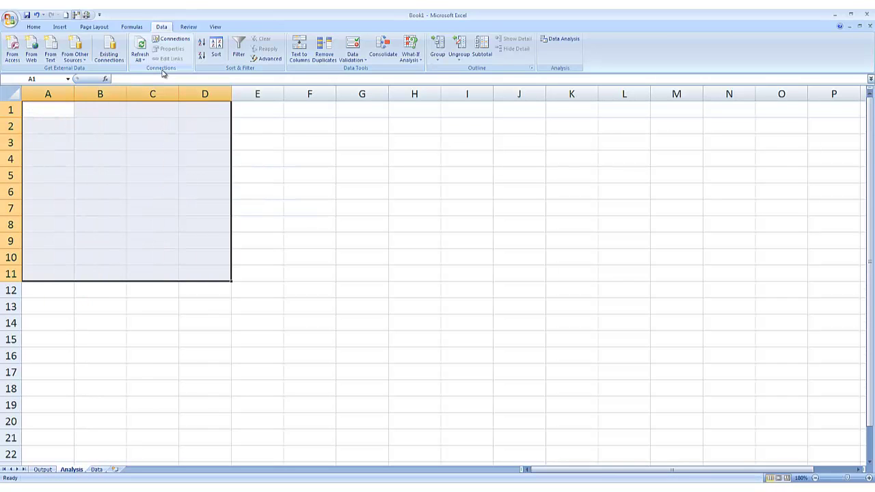
- Clear the Data table's filter so all rows are visible
key(ctrl+Page_Down)
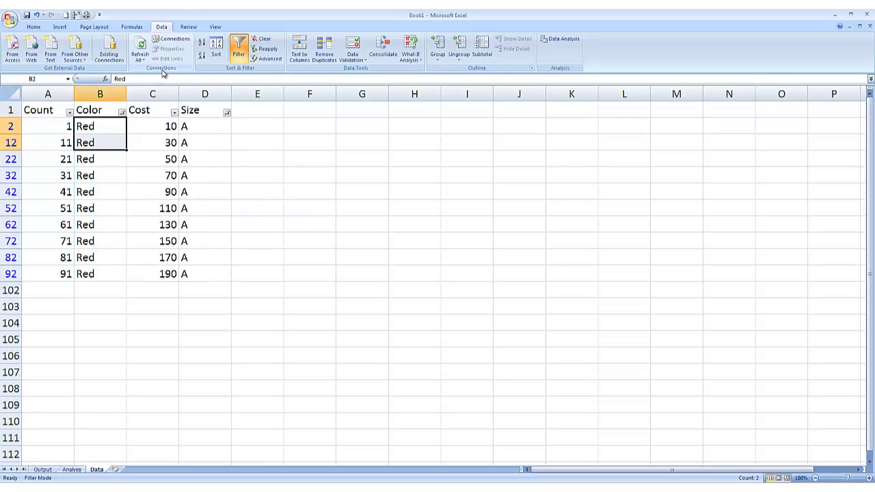
key(alt+a)
key(c)
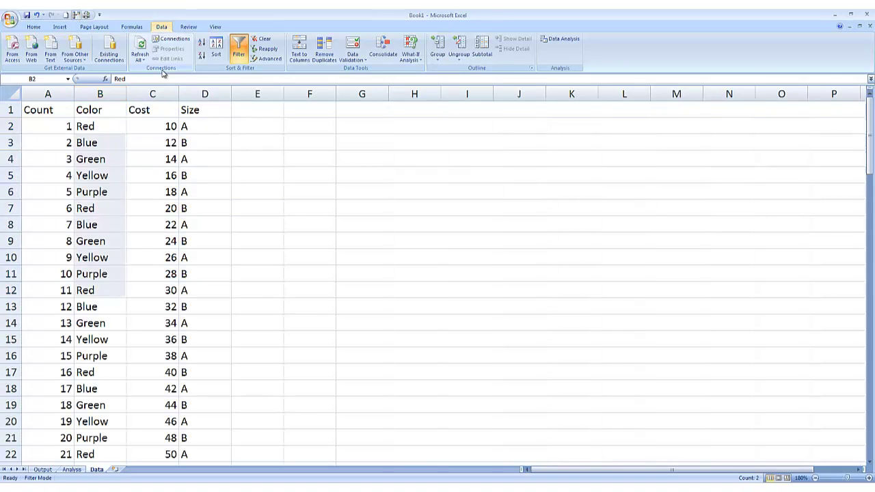
key(ctrl+Home)
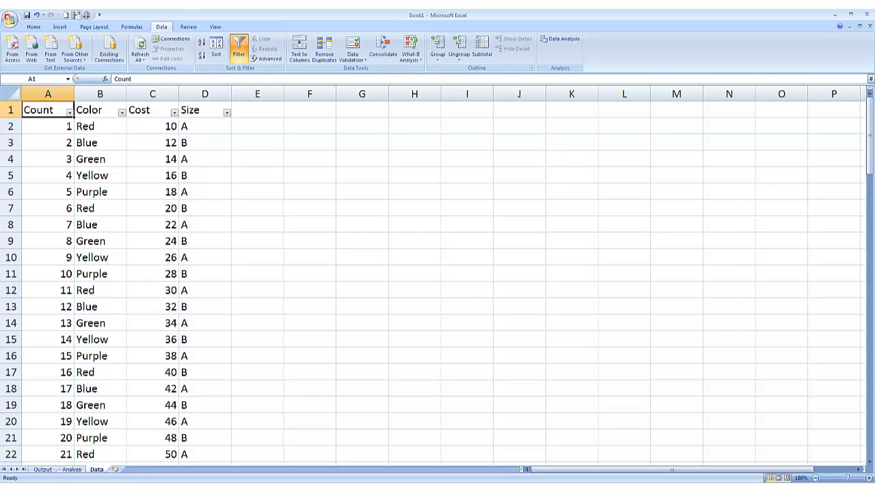
- Move through the Output and Analysis sheets to the Data sheet
click(42, 470)
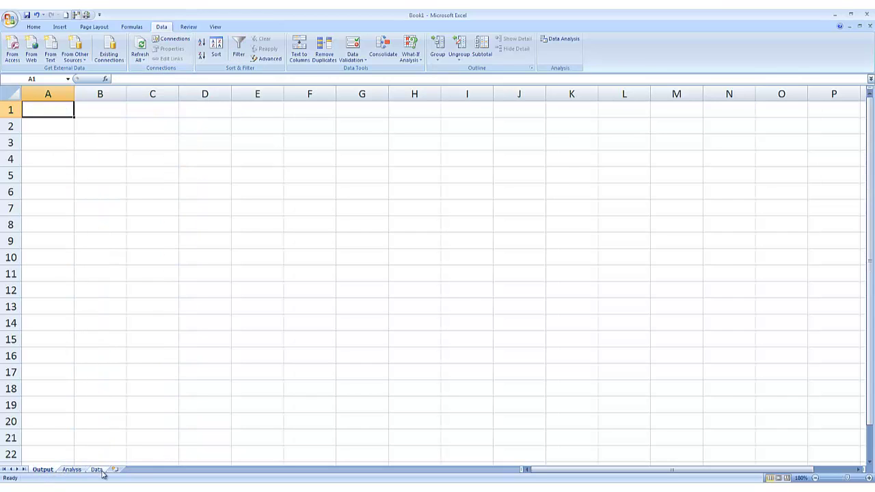
click(66, 471)
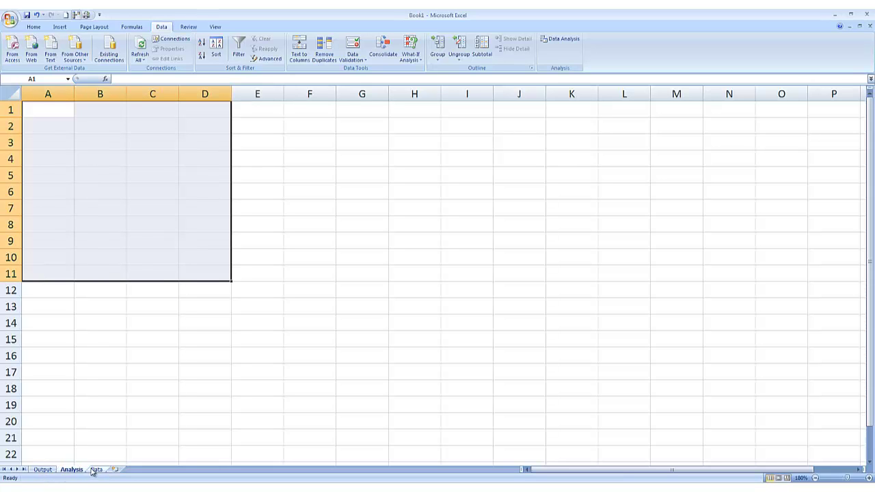
click(95, 470)
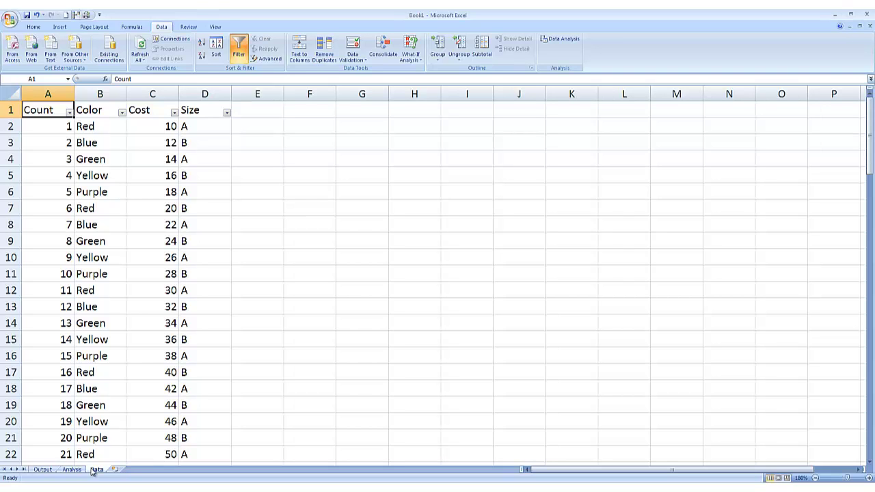
key(alt+i)
key(r)
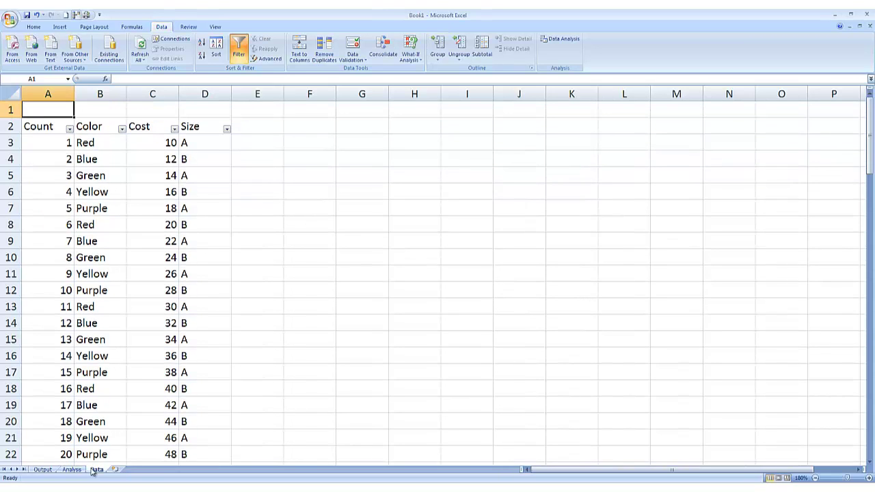
key(shift+space)
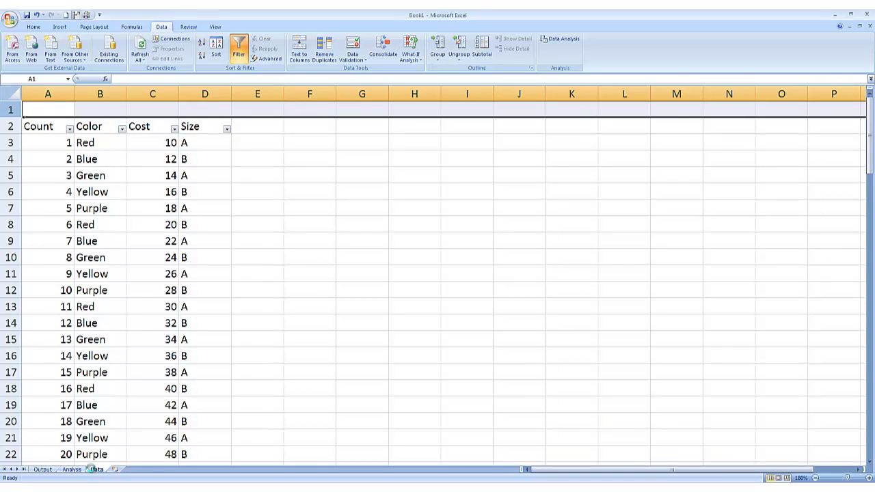
key(ctrl+minus)
key(ctrl+Home)
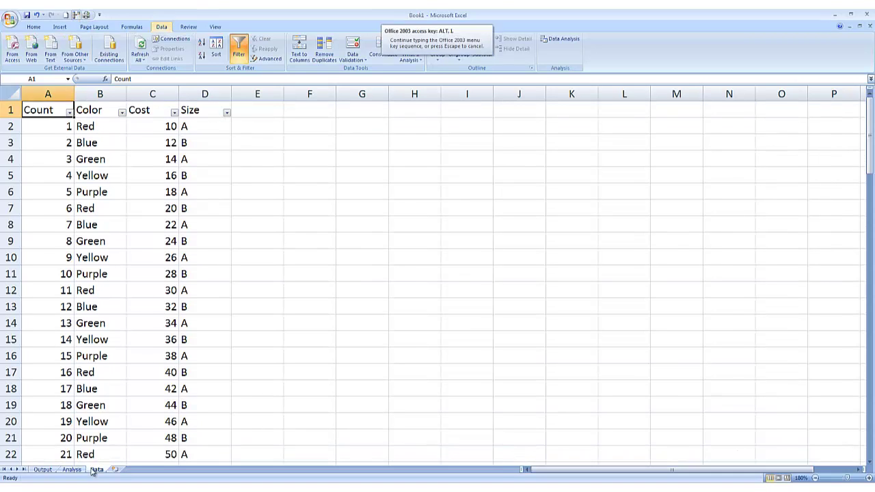
key(ctrl+shift+plus)
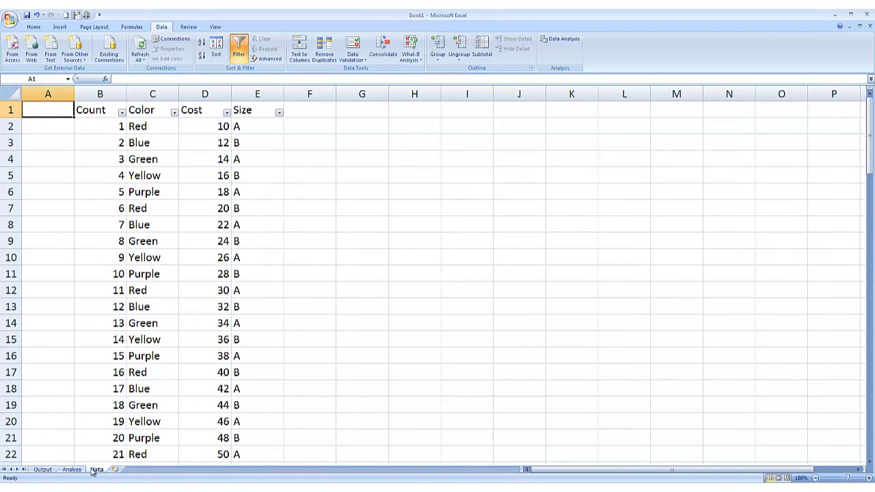
key(ctrl+space)
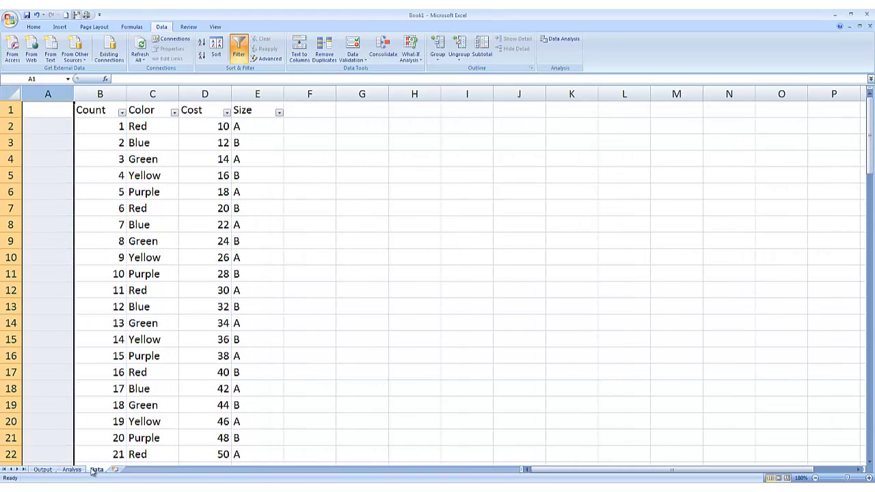
key(ctrl+minus)
key(ctrl+Home)
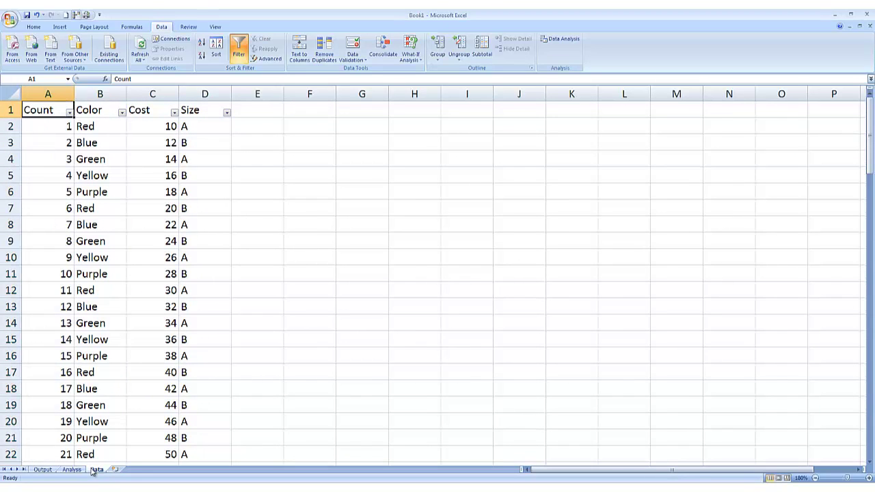
key(alt+a)
key(t)
key(alt+a)
key(t)
key(Right)
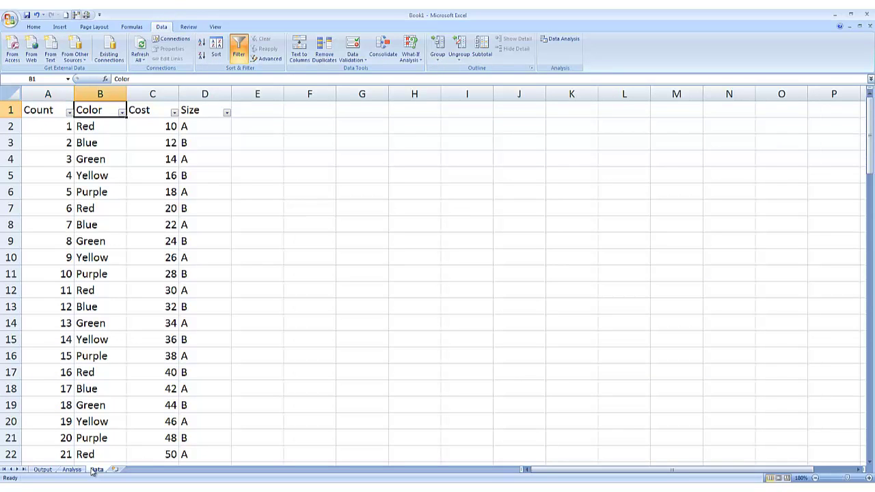
key(alt+Down)
key(Down)
key(Tab)
key(Down)
key(space)
key(Down)
key(space)
key(Down)
key(space)
key(Return)
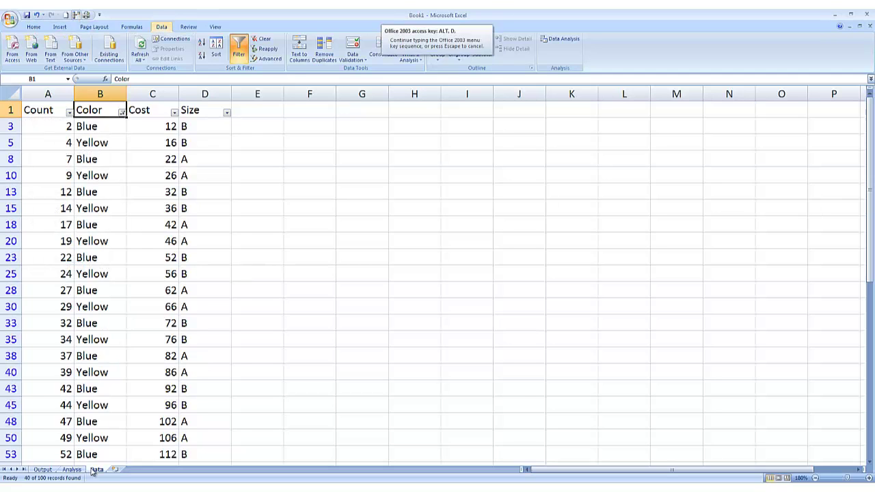
key(alt+a)
key(c)
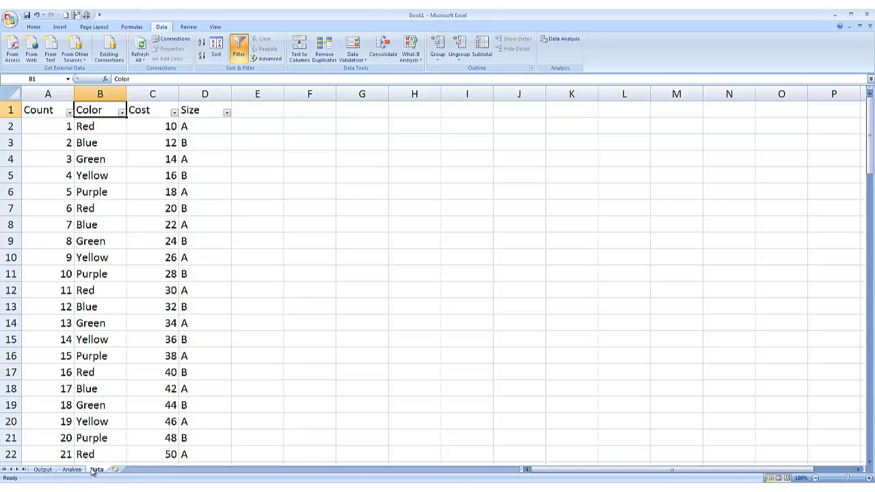
key(Left)
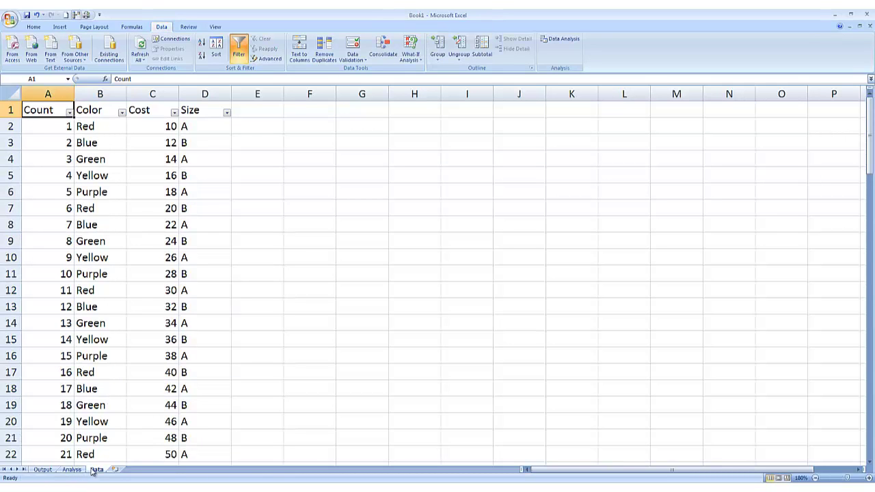
key(Down)
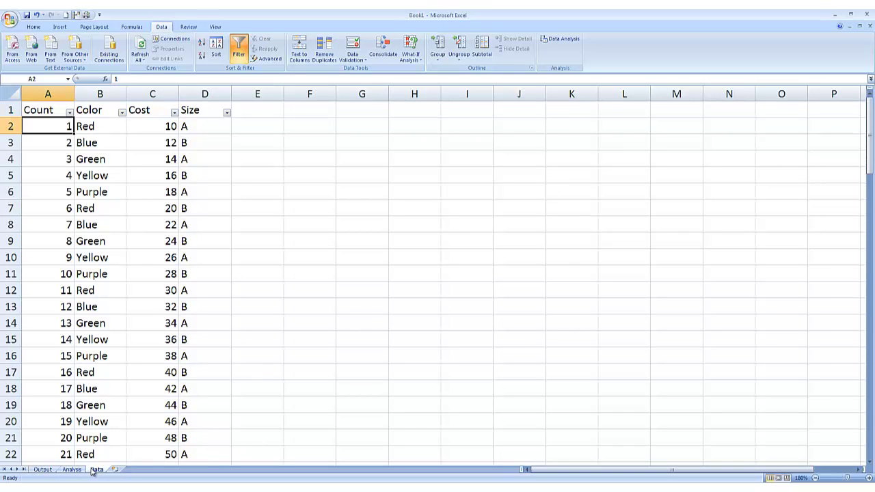
key(Up)
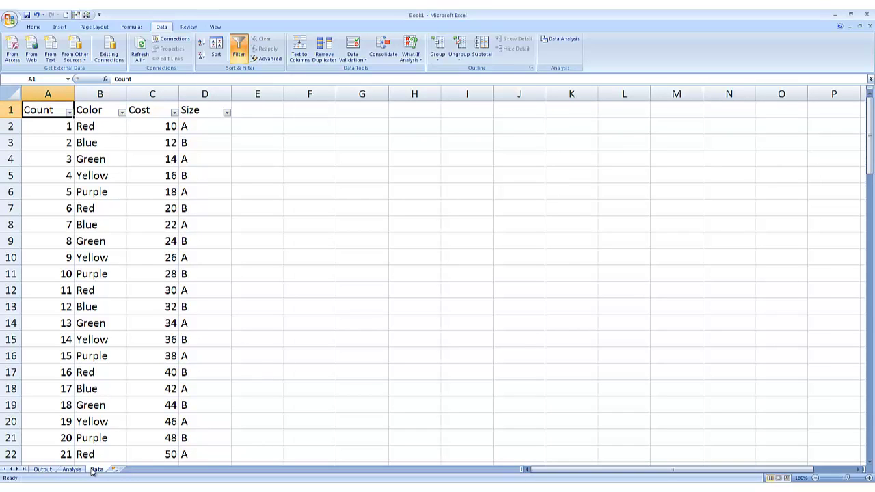
key(ctrl+shift+Down)
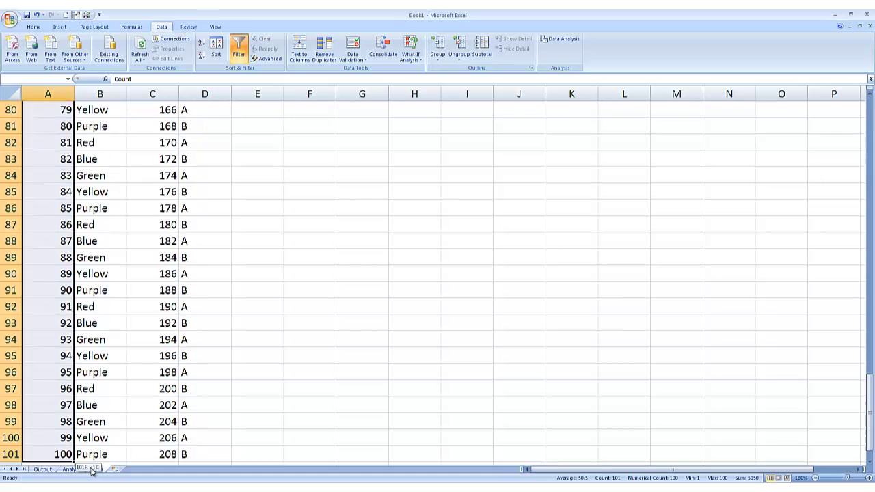
key(ctrl+shift+Right)
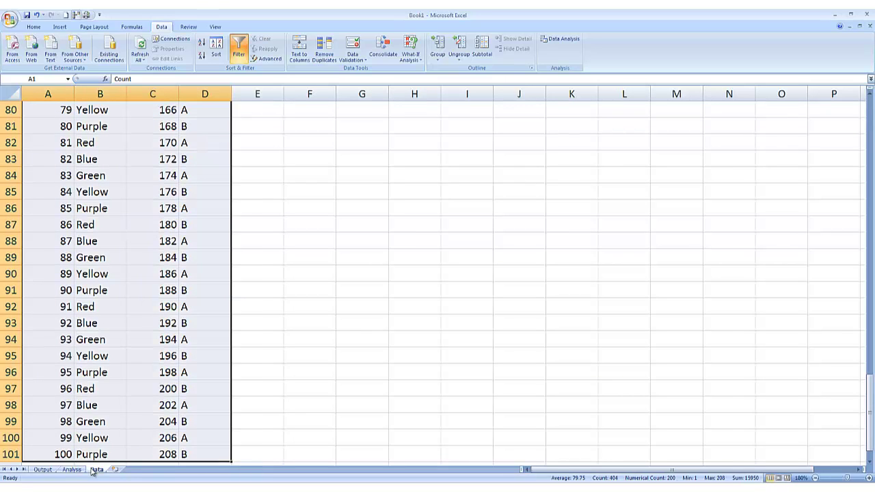
key(ctrl+Home)
key(Down)
key(Down)
key(Right)
key(ctrl+c)
key(Right)
key(Right)
key(Right)
key(Right)
key(alt)
key(e)
key(s)
key(Return)
key(Left)
key(Left)
key(Left)
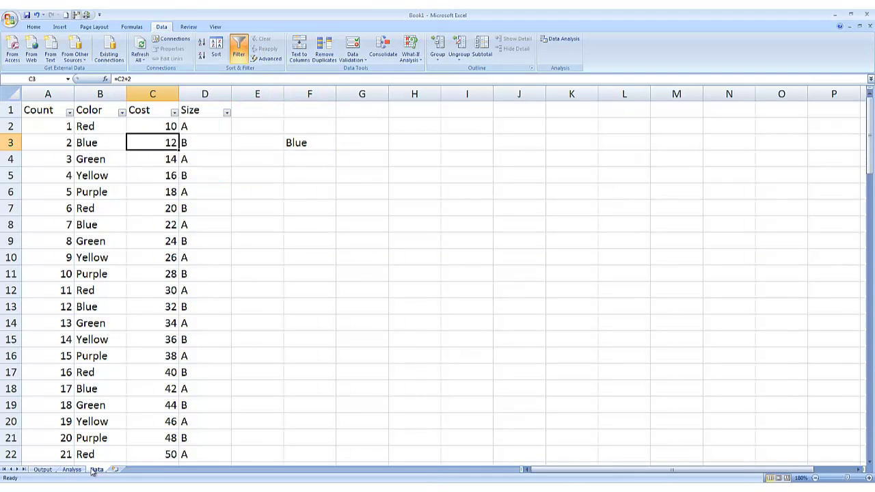
key(ctrl+c)
key(Right)
key(Right)
key(Right)
key(Right)
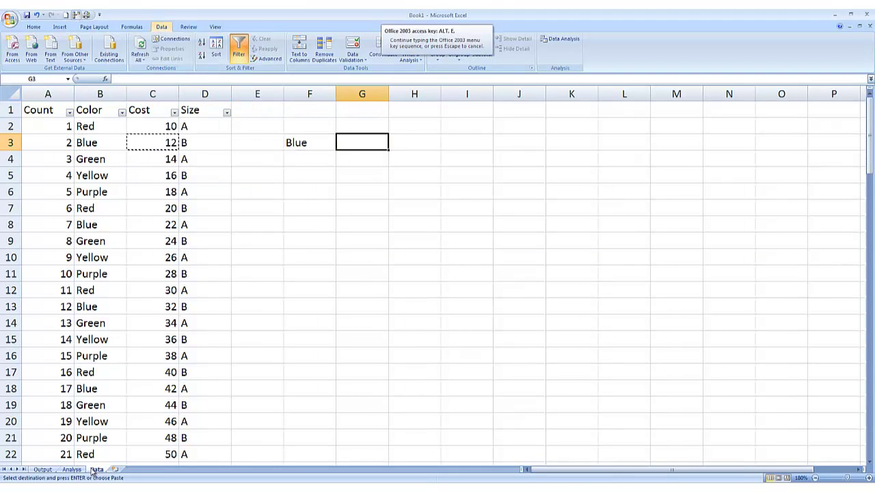
key(f)
key(Return)
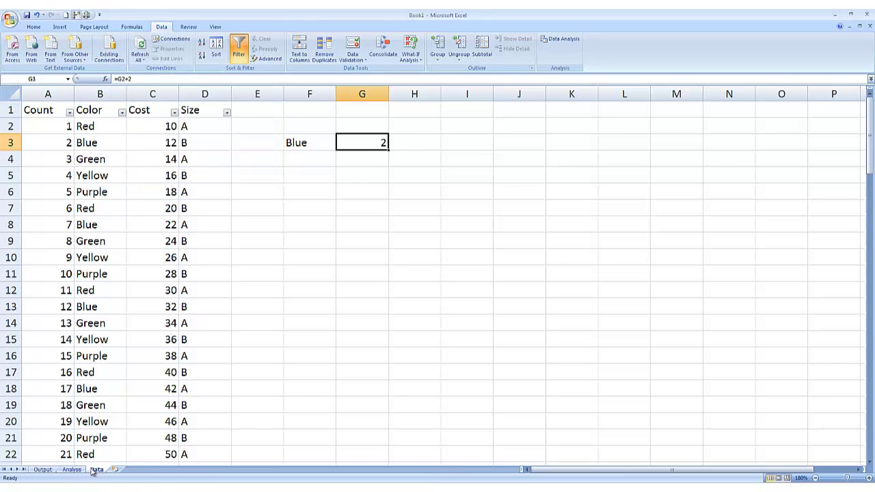
key(Left)
key(shift+Right)
key(Delete)
key(Left)
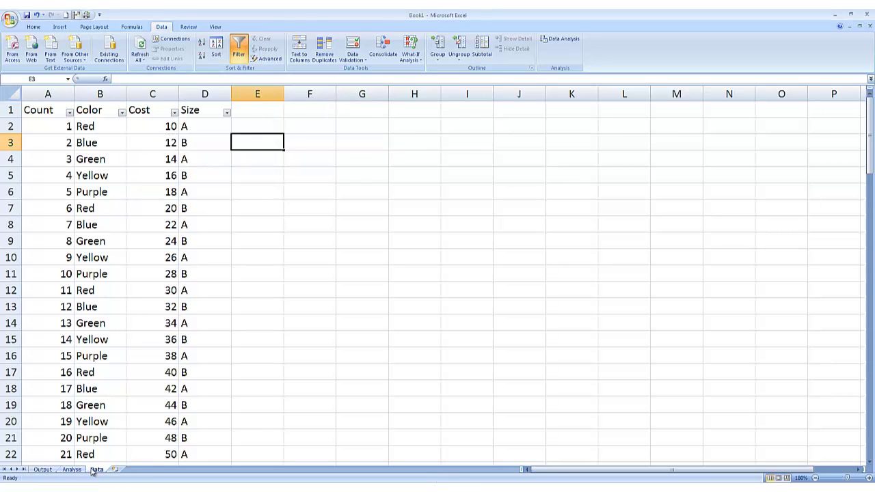
key(Left)
key(Left)
key(Left)
key(Up)
key(Up)
key(Left)
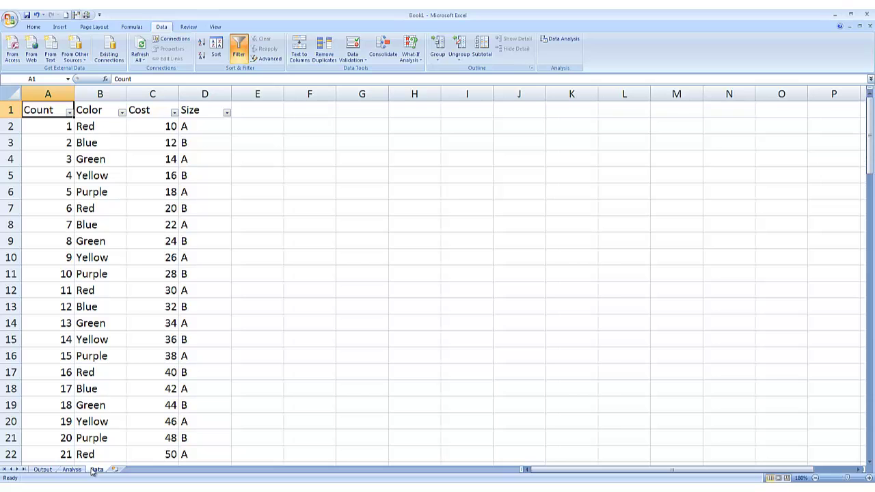
- Select the table A1:D101 and AutoFit the widths of columns A–D
key(ctrl+shift+Down)
key(ctrl+shift+Right)
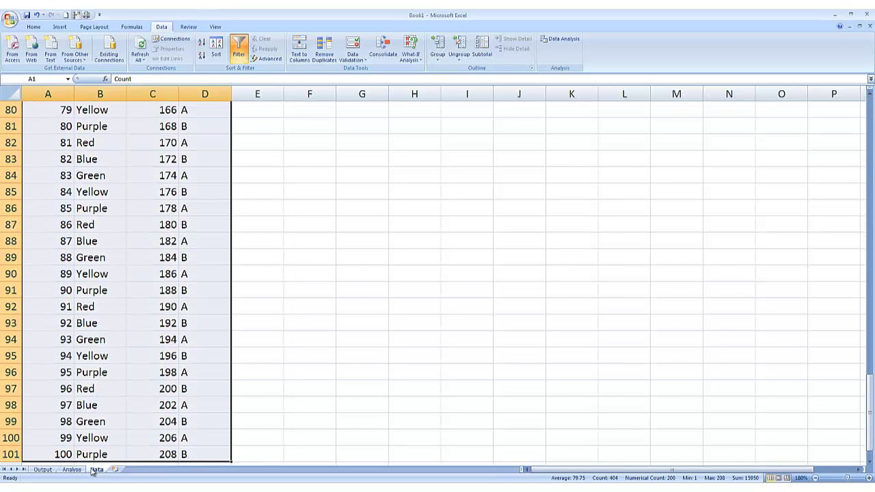
key(alt)
key(o)
key(c)
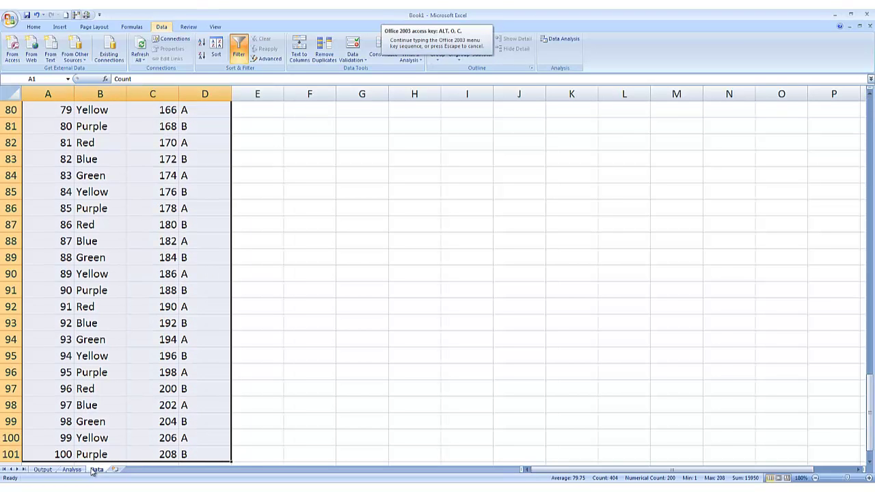
key(a)
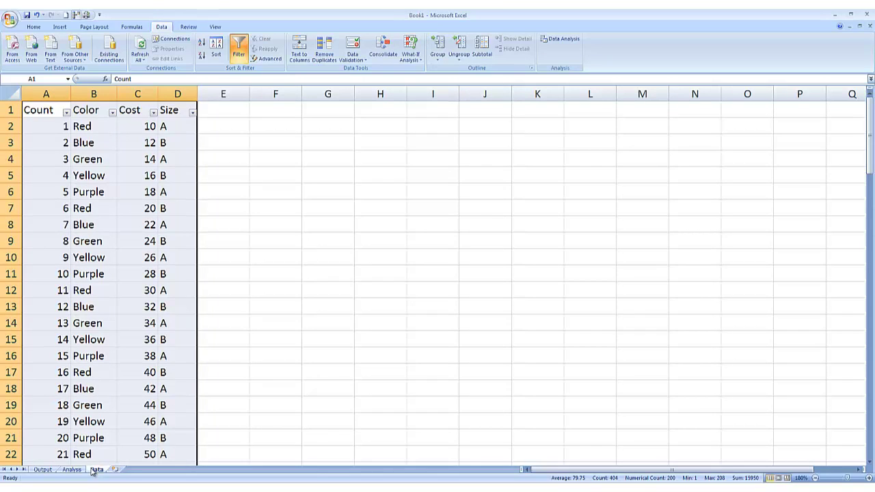
key(ctrl+Home)
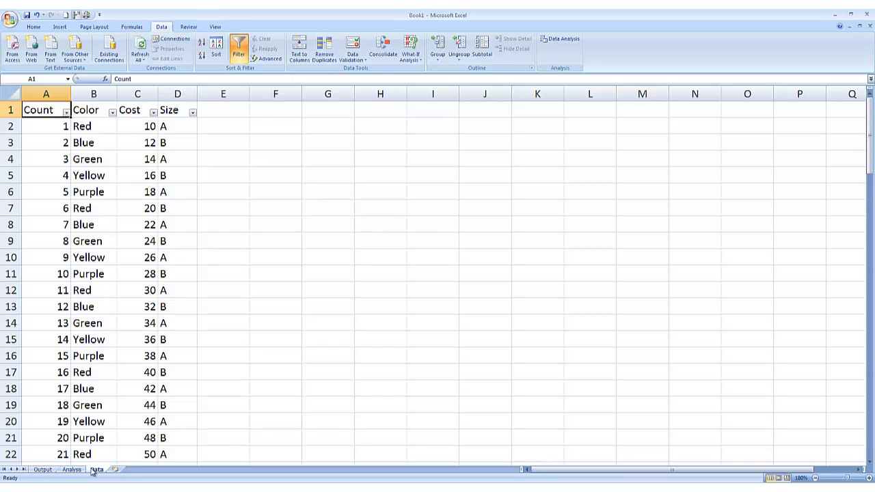
key(Right)
key(Right)
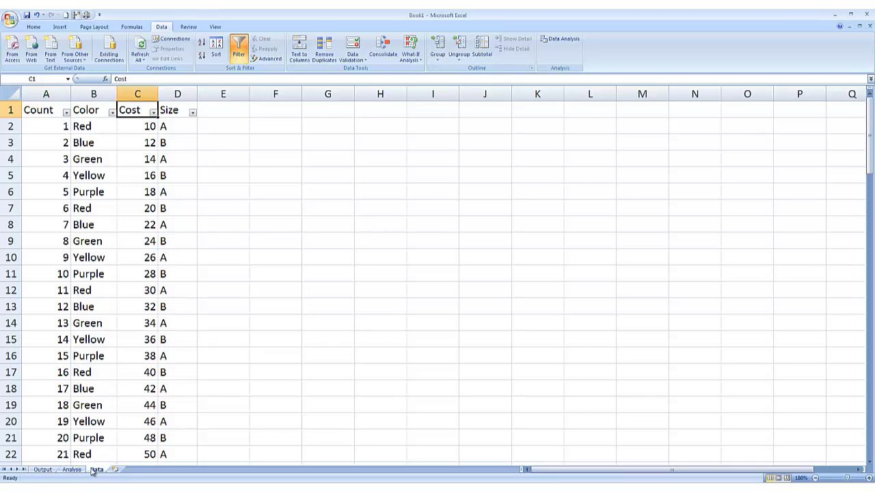
key(Right)
key(Left)
key(Left)
key(Left)
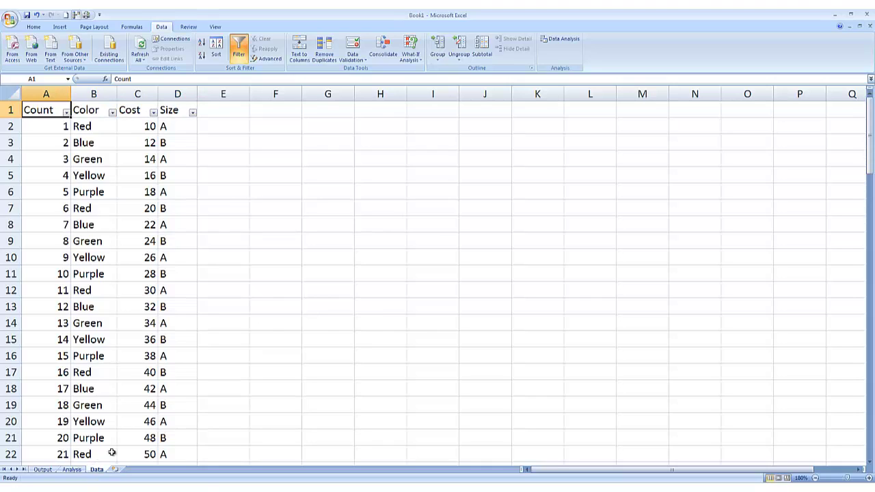